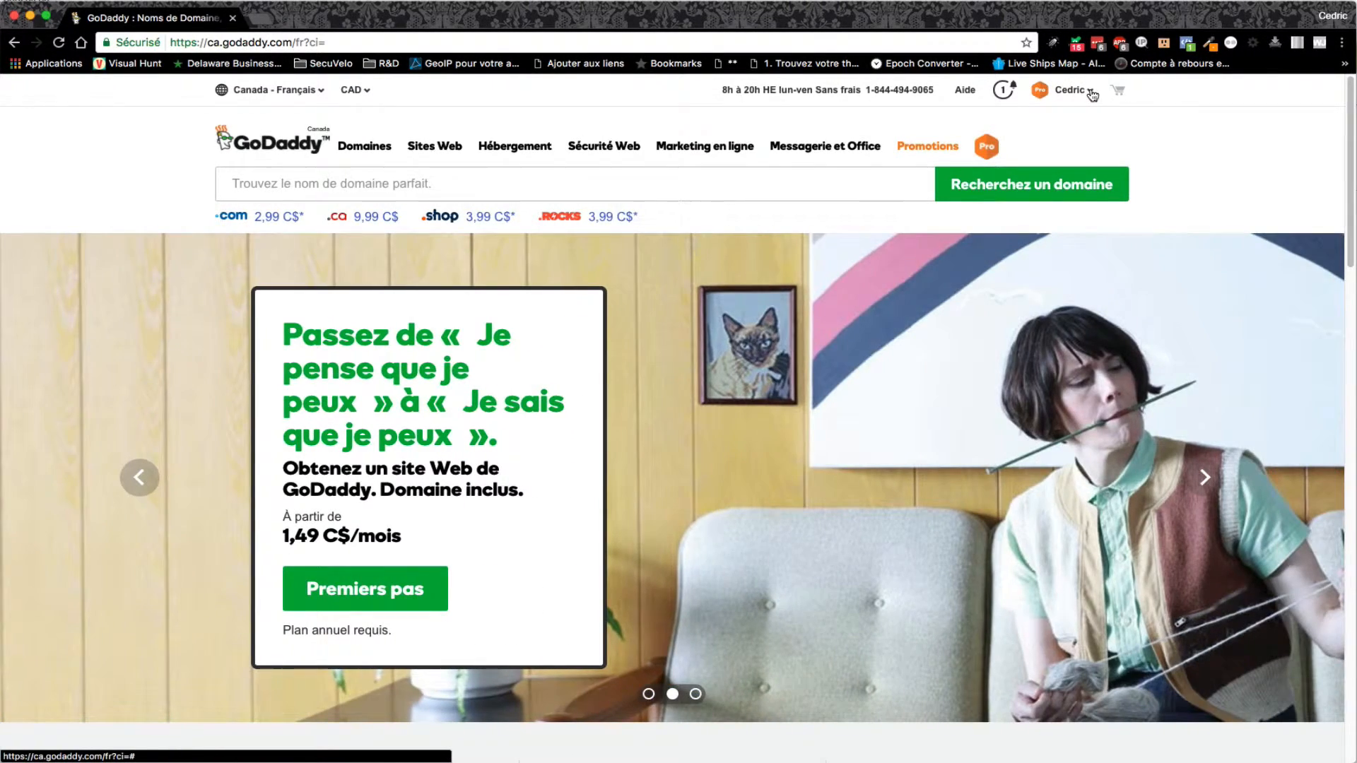
- Open the account's product list and go to the management page for its domains
{"action": "left_click", "coordinate": [1091, 94]}
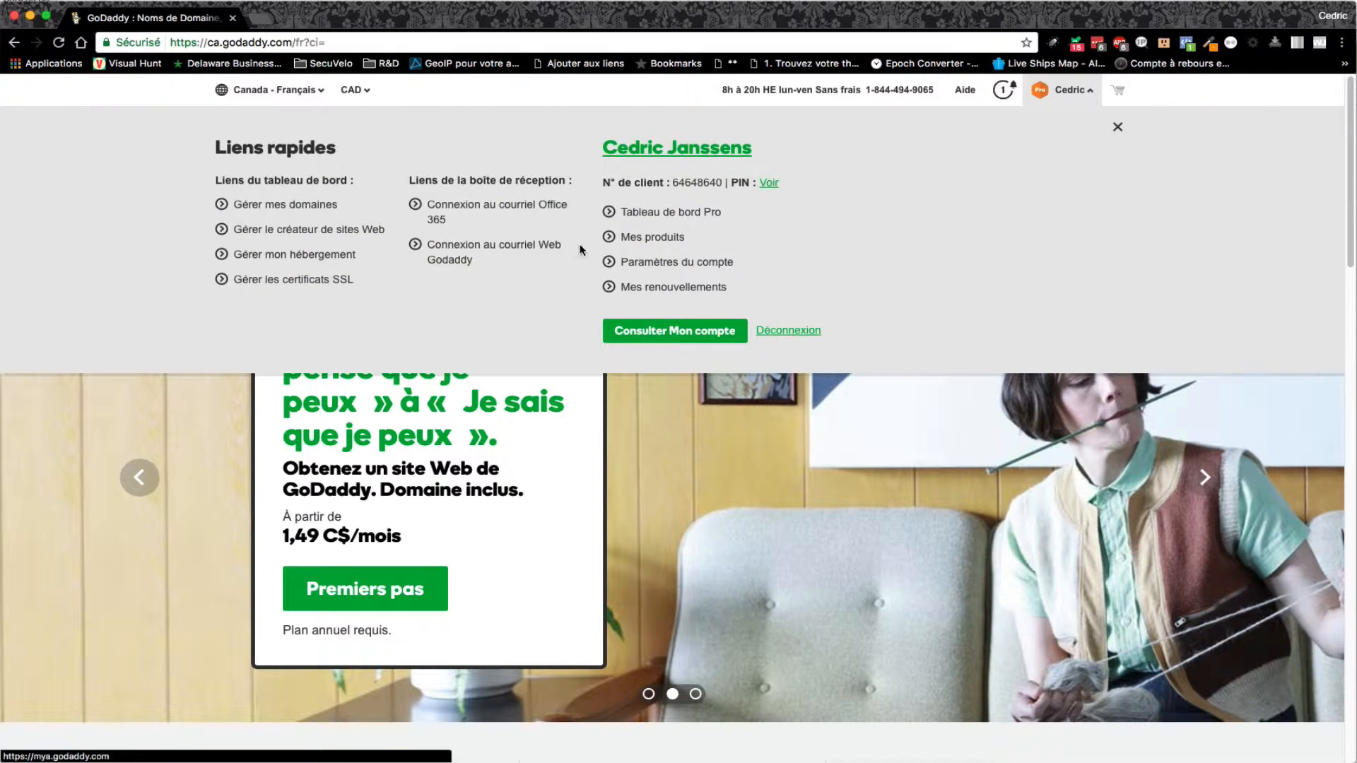
{"action": "left_click", "coordinate": [666, 239]}
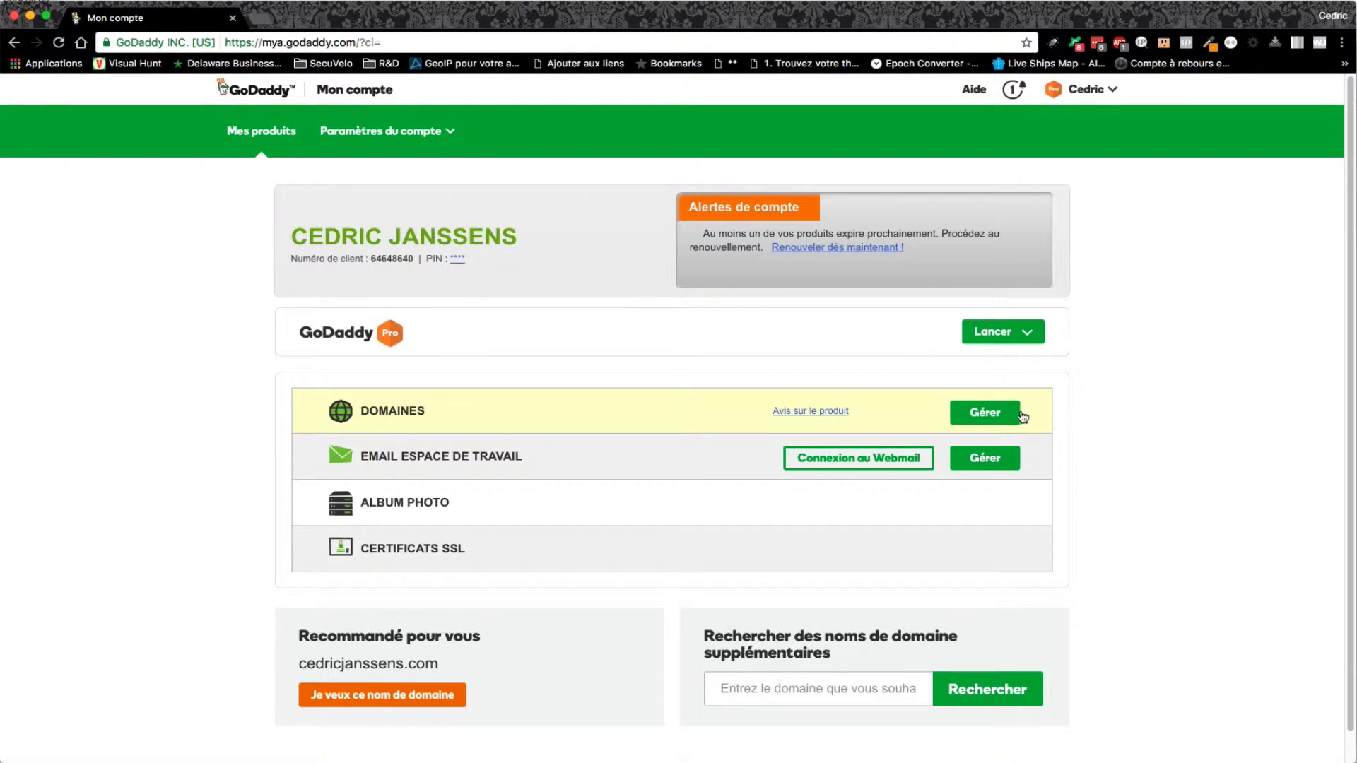
{"action": "left_click", "coordinate": [1000, 417]}
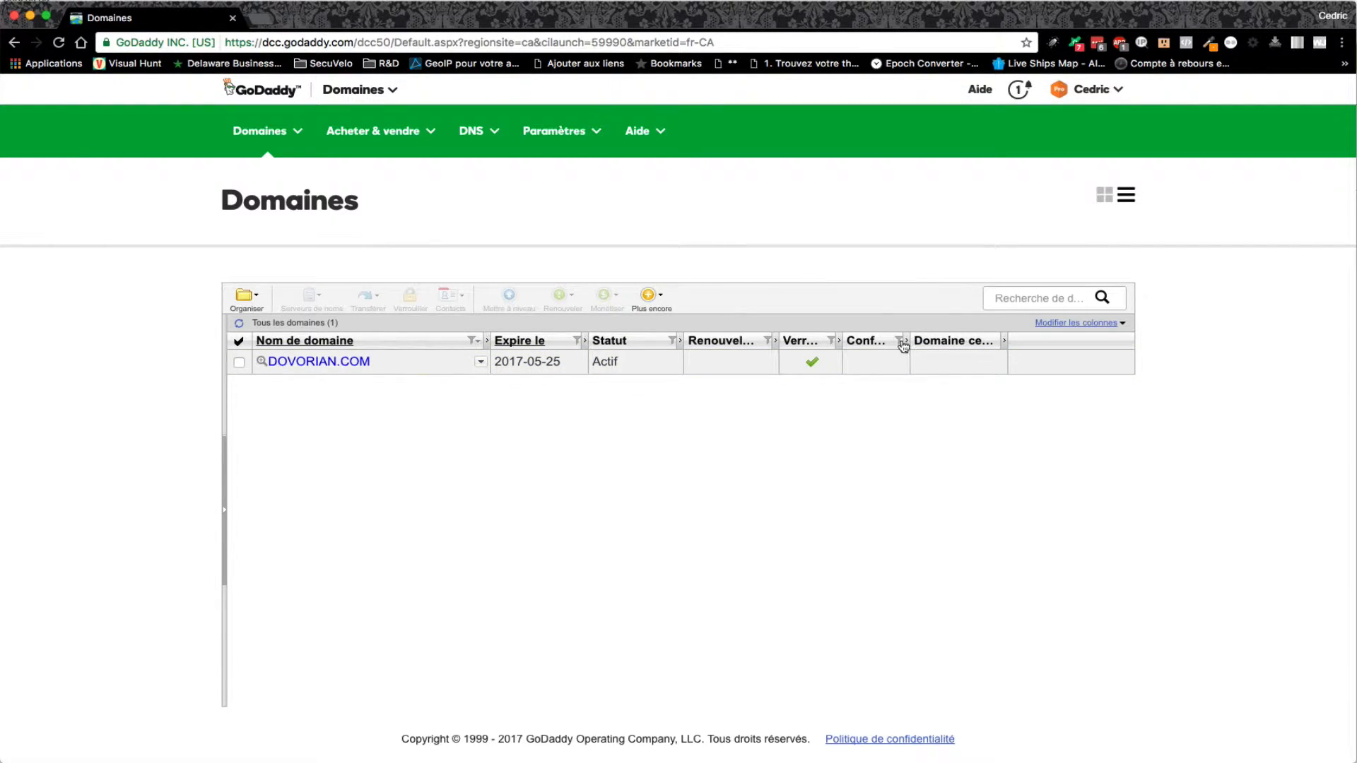
- Widen the Confidentialité and Verrouiller columns in the domain list so their full headings fit
{"action": "left_click_drag", "start_coordinate": [910, 341], "coordinate": [977, 341]}
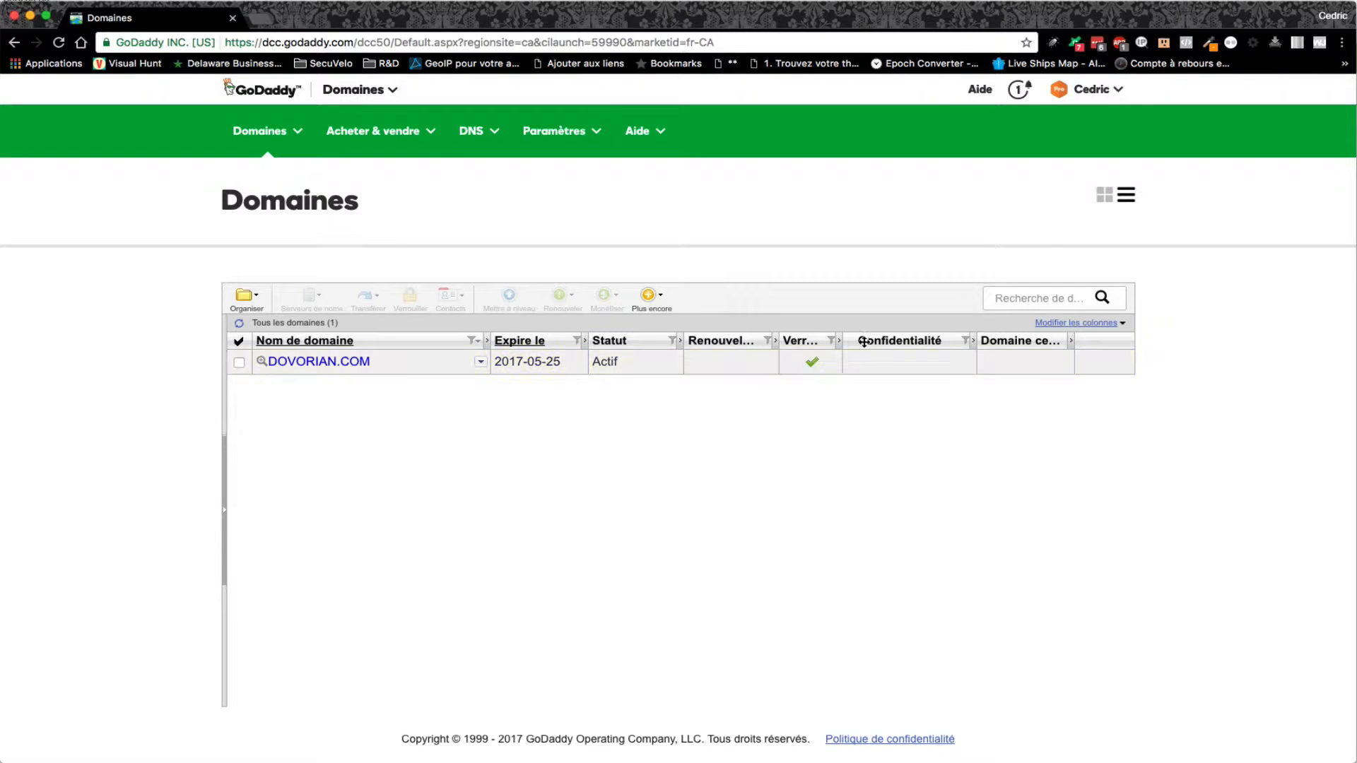
{"action": "left_click_drag", "start_coordinate": [842, 341], "coordinate": [917, 341]}
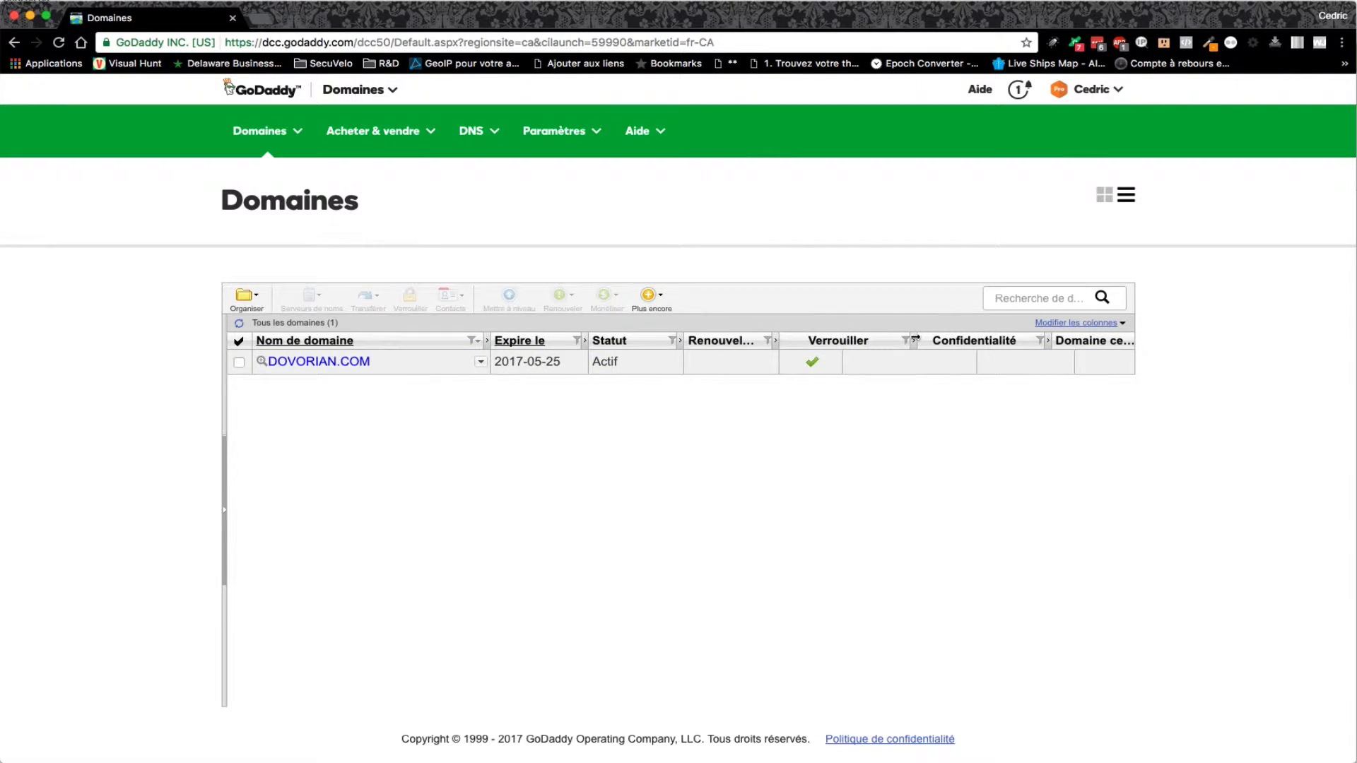
{"action": "mouse_move", "coordinate": [977, 368]}
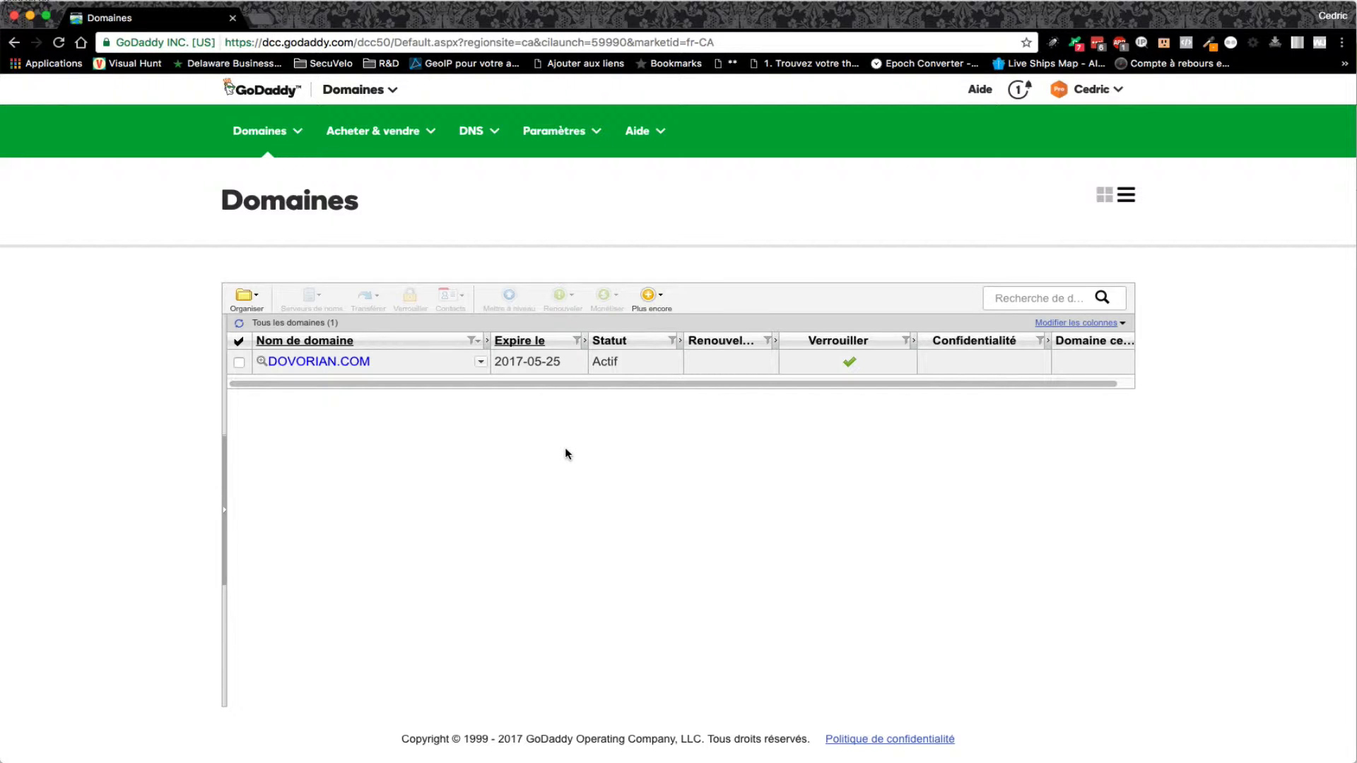
- Open the details of DOVORIAN.COM and display its contact information
{"action": "left_click", "coordinate": [349, 368]}
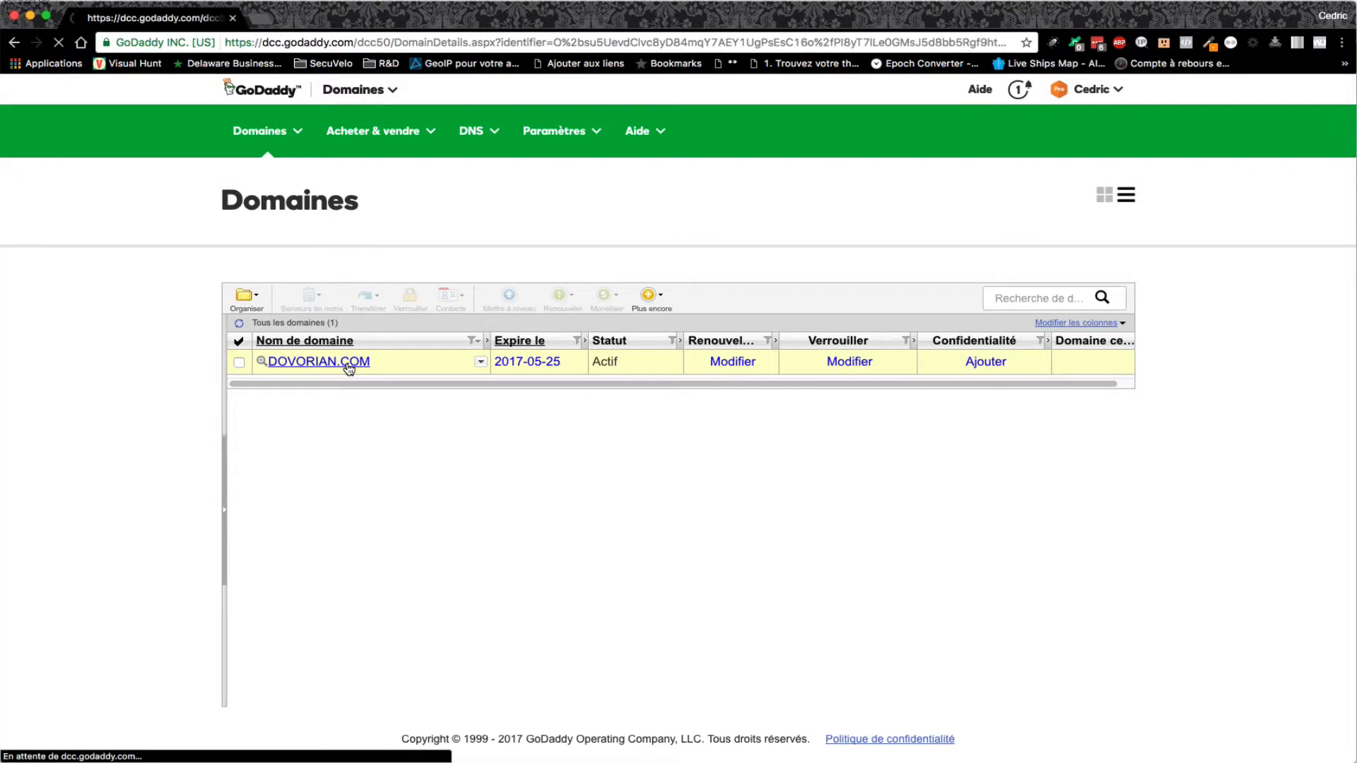
{"action": "left_click", "coordinate": [493, 430]}
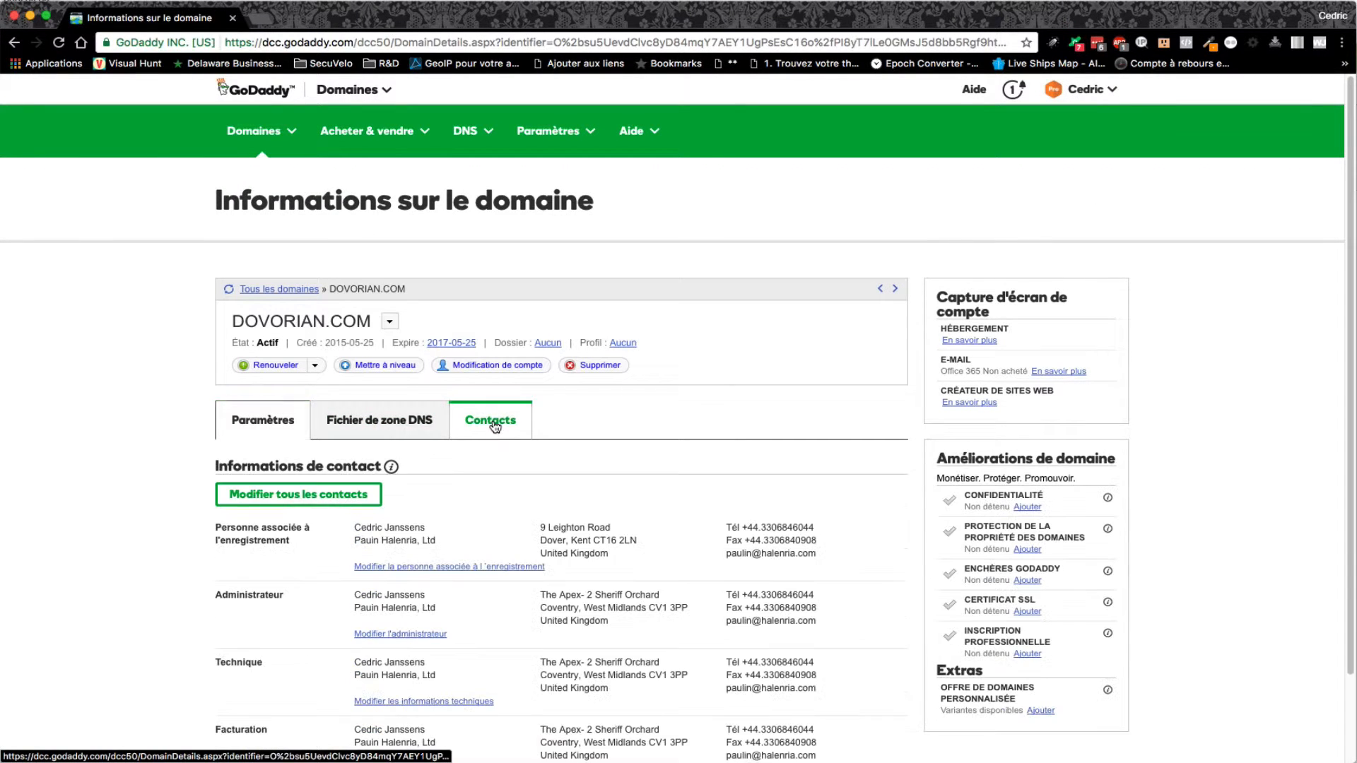
- Examine the registrant's company, postal address, phone number and e-mail in the domain's contact information
{"action": "scroll", "coordinate": [677, 510], "scroll_direction": "down", "scroll_amount": 1}
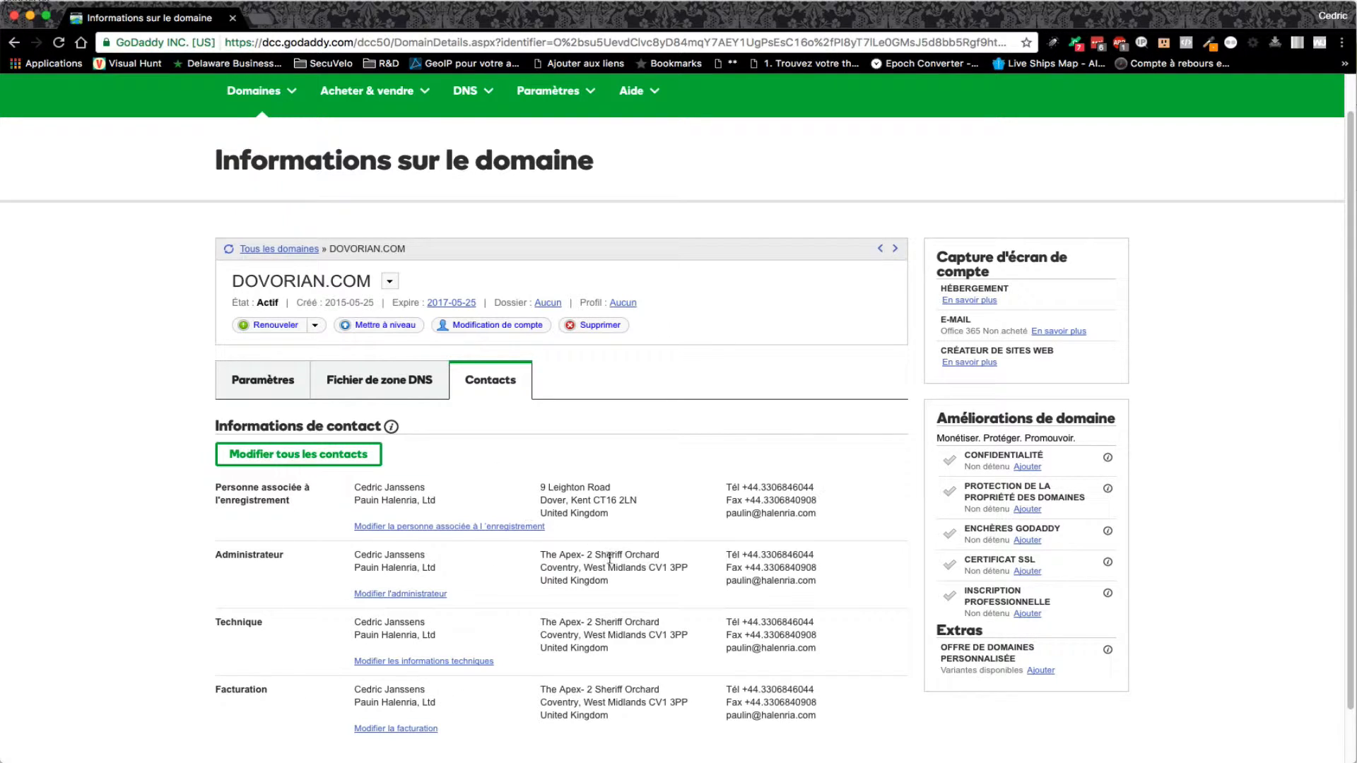
{"action": "left_click_drag", "start_coordinate": [357, 485], "coordinate": [439, 501]}
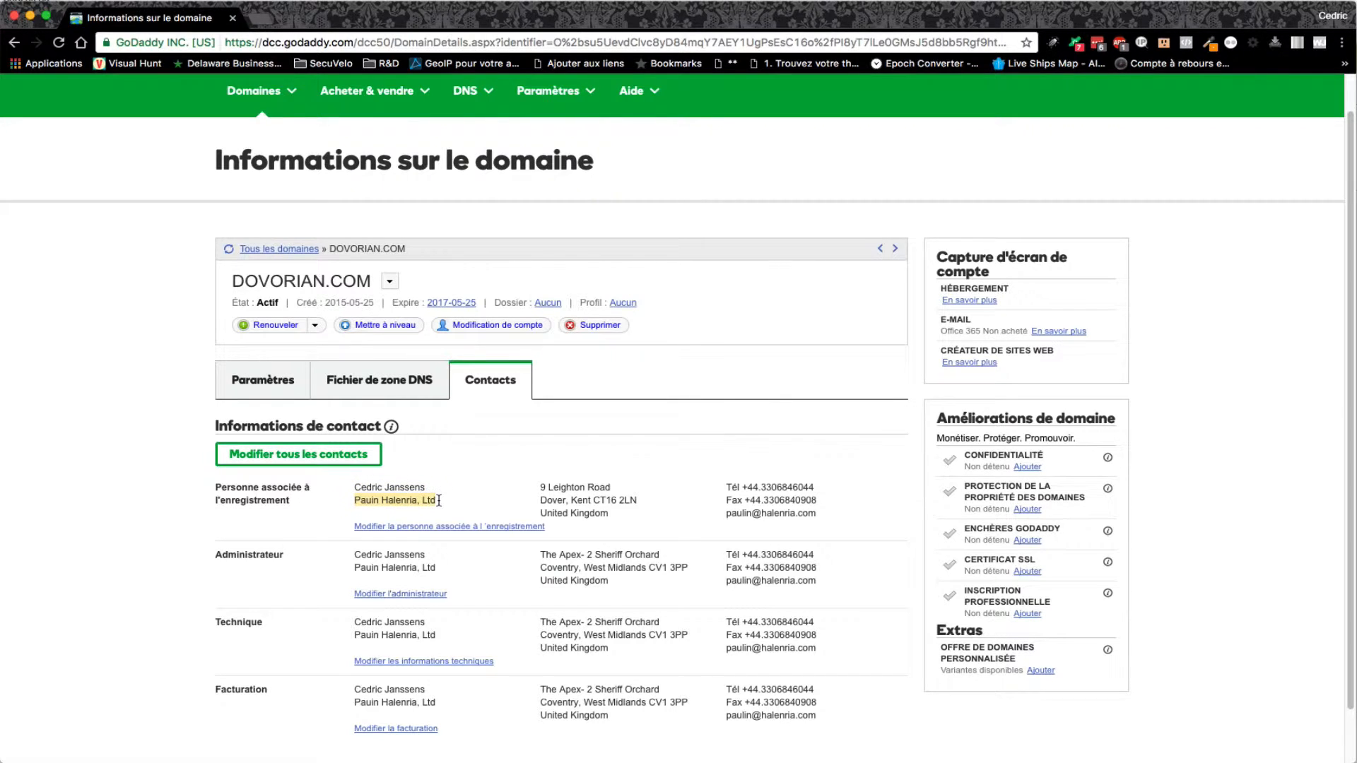
{"action": "left_click", "coordinate": [439, 500]}
{"action": "left_click_drag", "start_coordinate": [540, 487], "coordinate": [622, 518]}
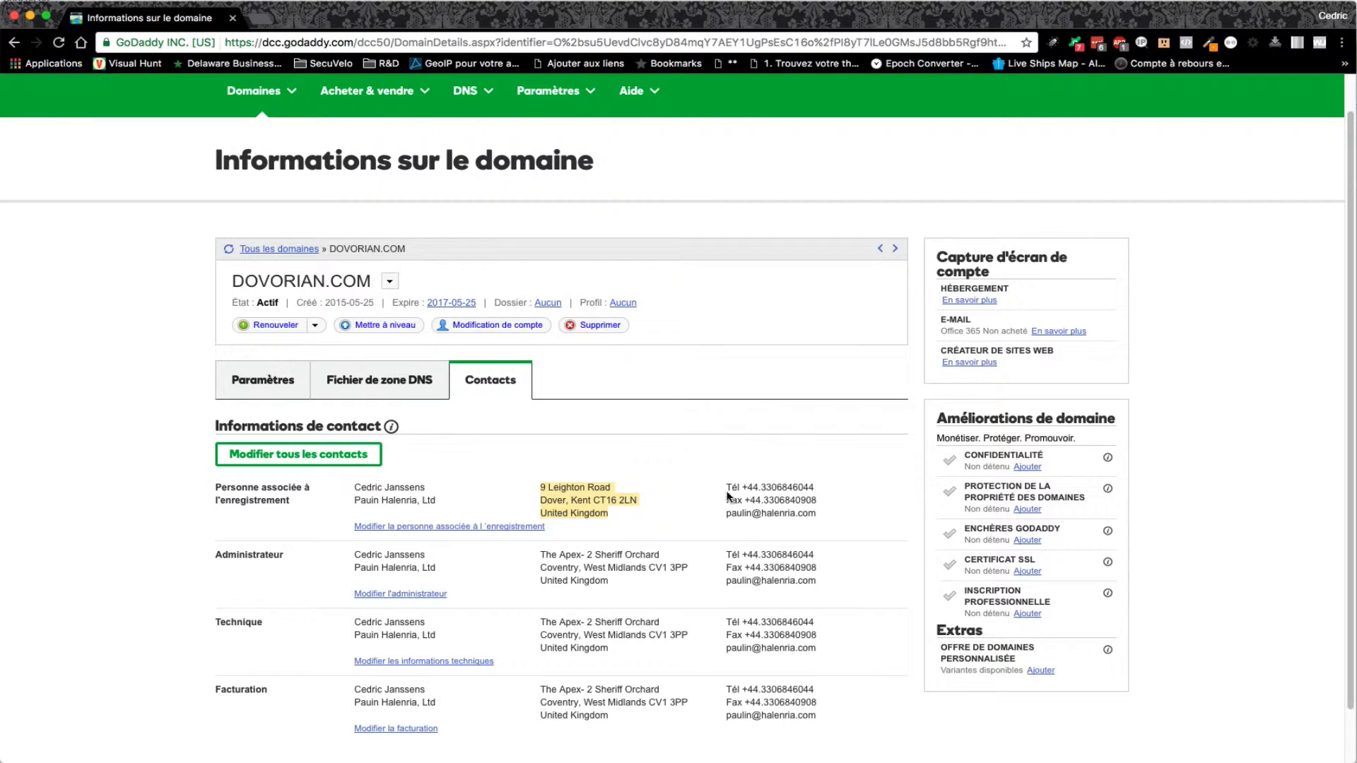
{"action": "left_click_drag", "start_coordinate": [728, 487], "coordinate": [814, 487]}
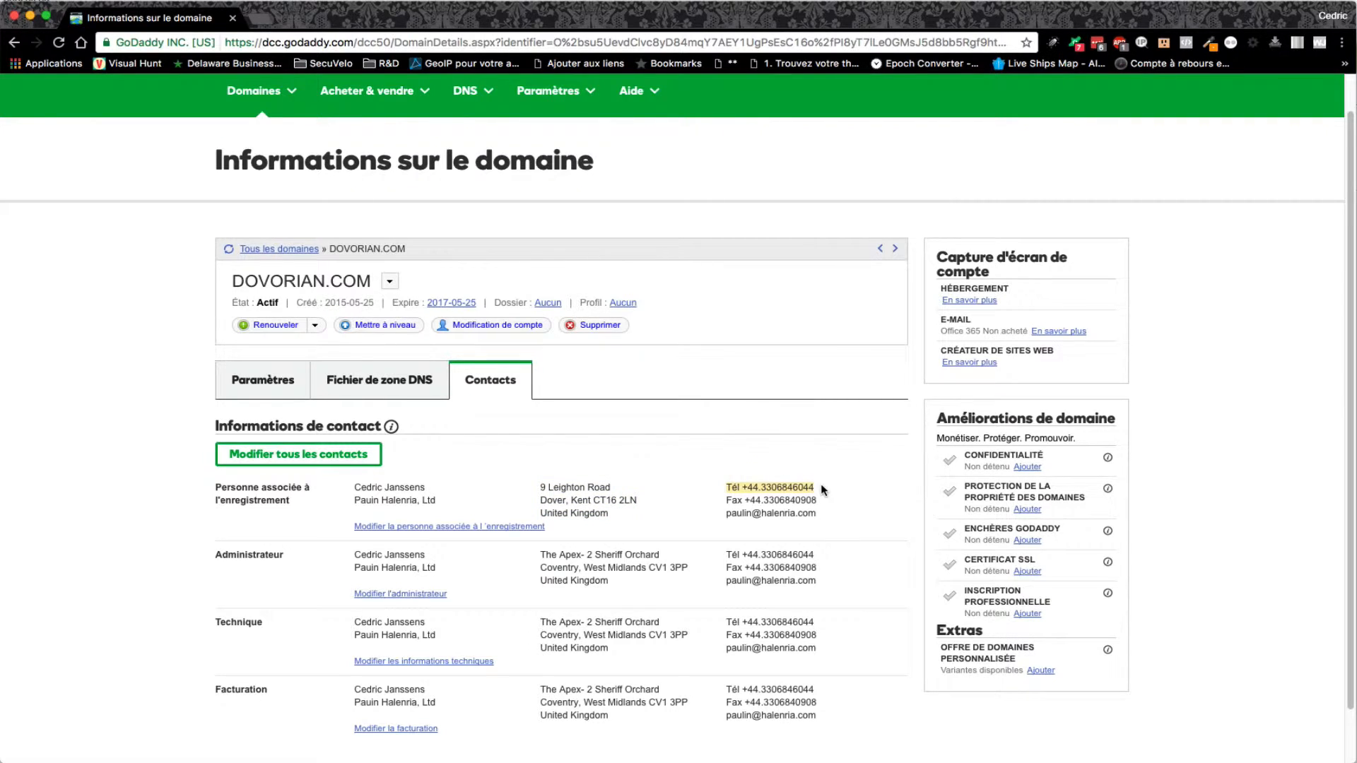
{"action": "left_click", "coordinate": [824, 489]}
{"action": "left_click_drag", "start_coordinate": [727, 514], "coordinate": [819, 519]}
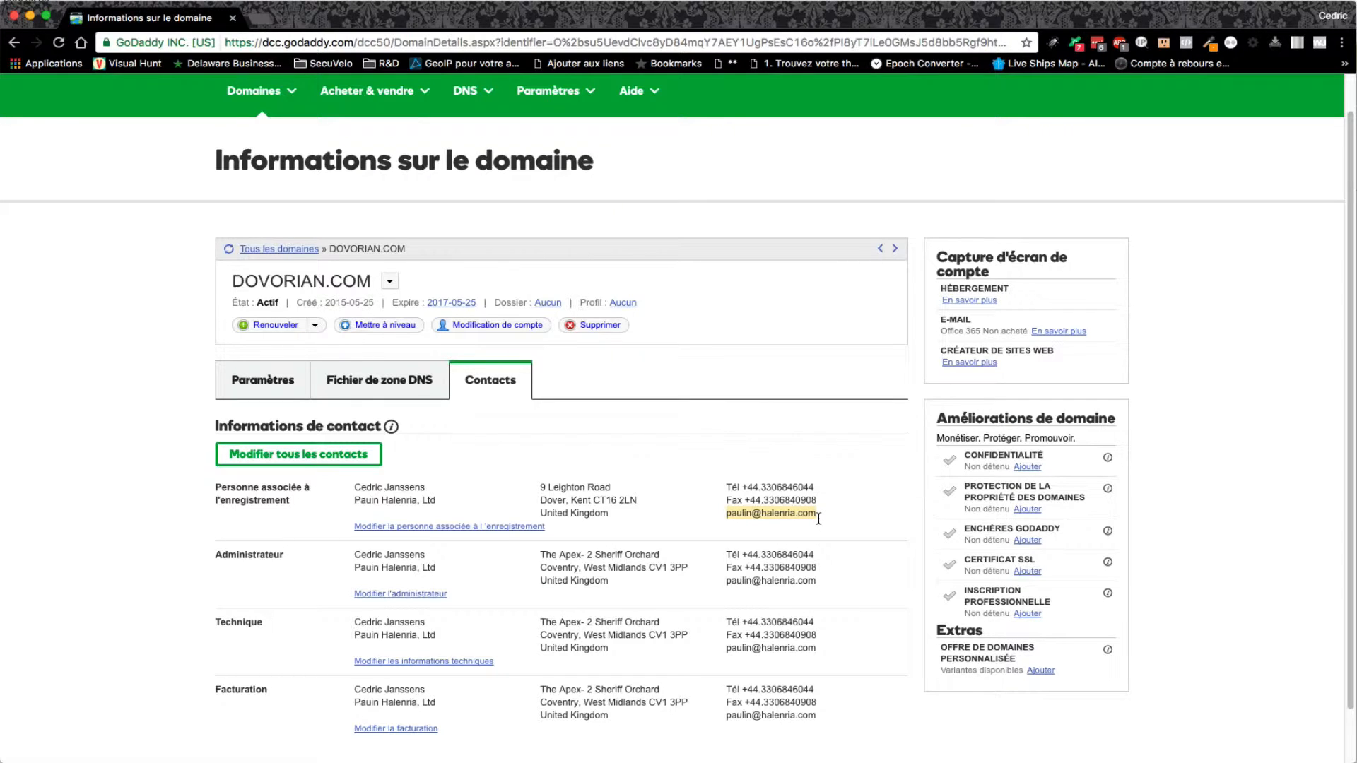
{"action": "left_click", "coordinate": [675, 396]}
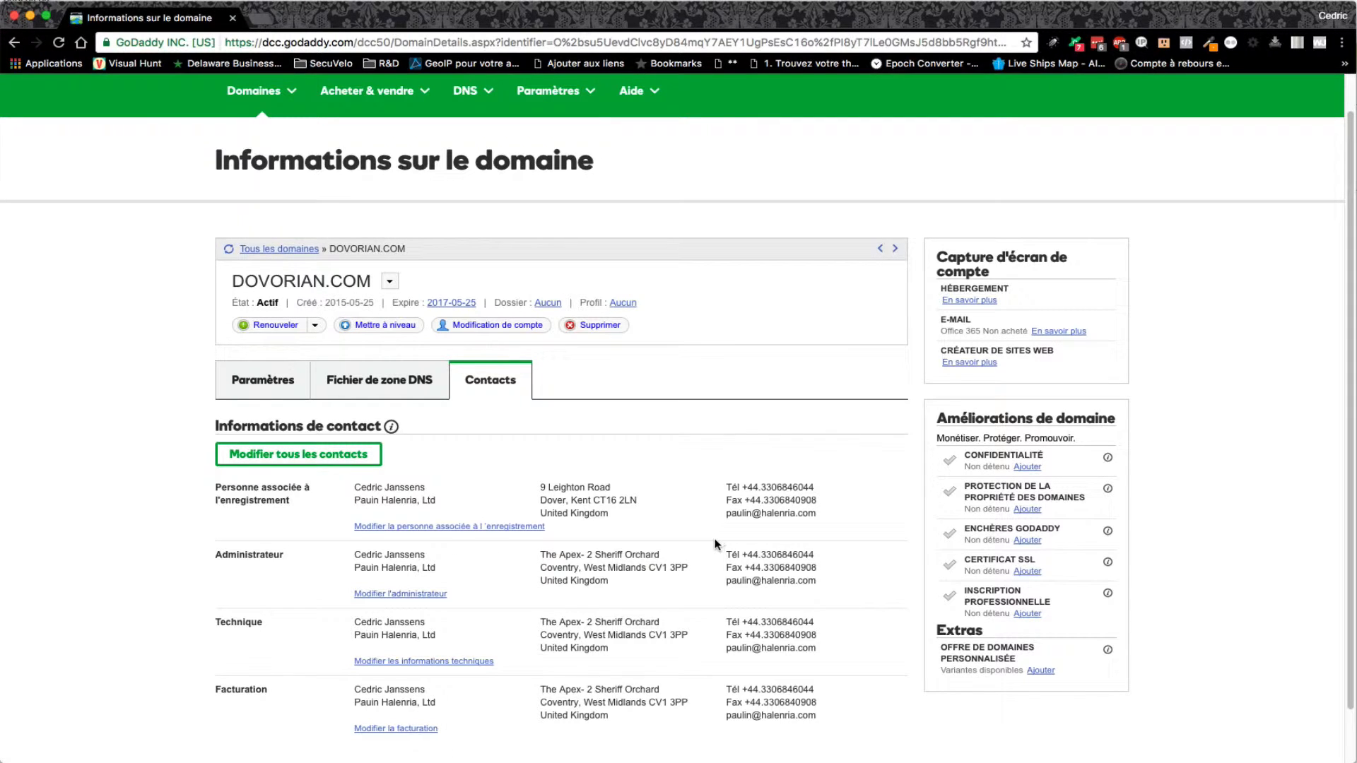
- In the settings of DOVORIAN.COM, set the domain lock to Désactivé and save the change
{"action": "left_click", "coordinate": [260, 382]}
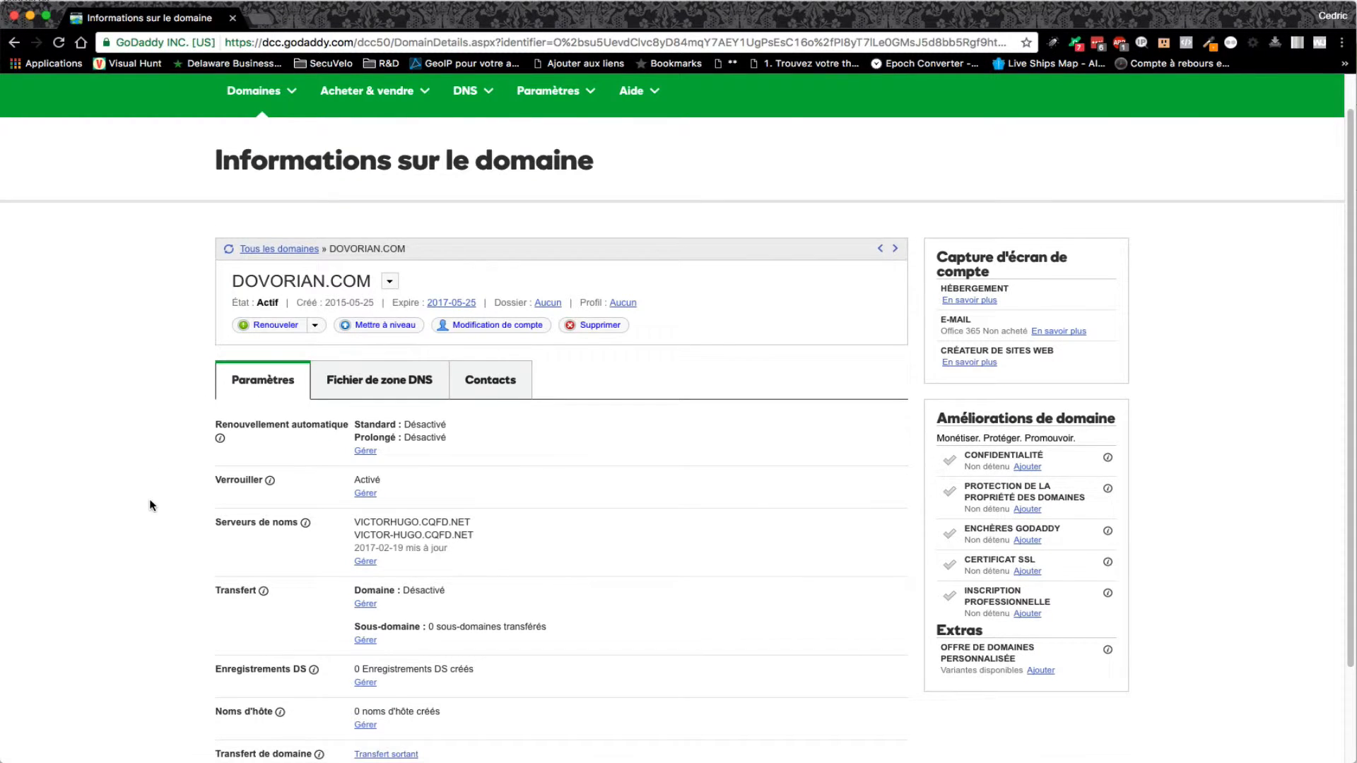
{"action": "scroll", "coordinate": [151, 506], "scroll_direction": "down", "scroll_amount": 3}
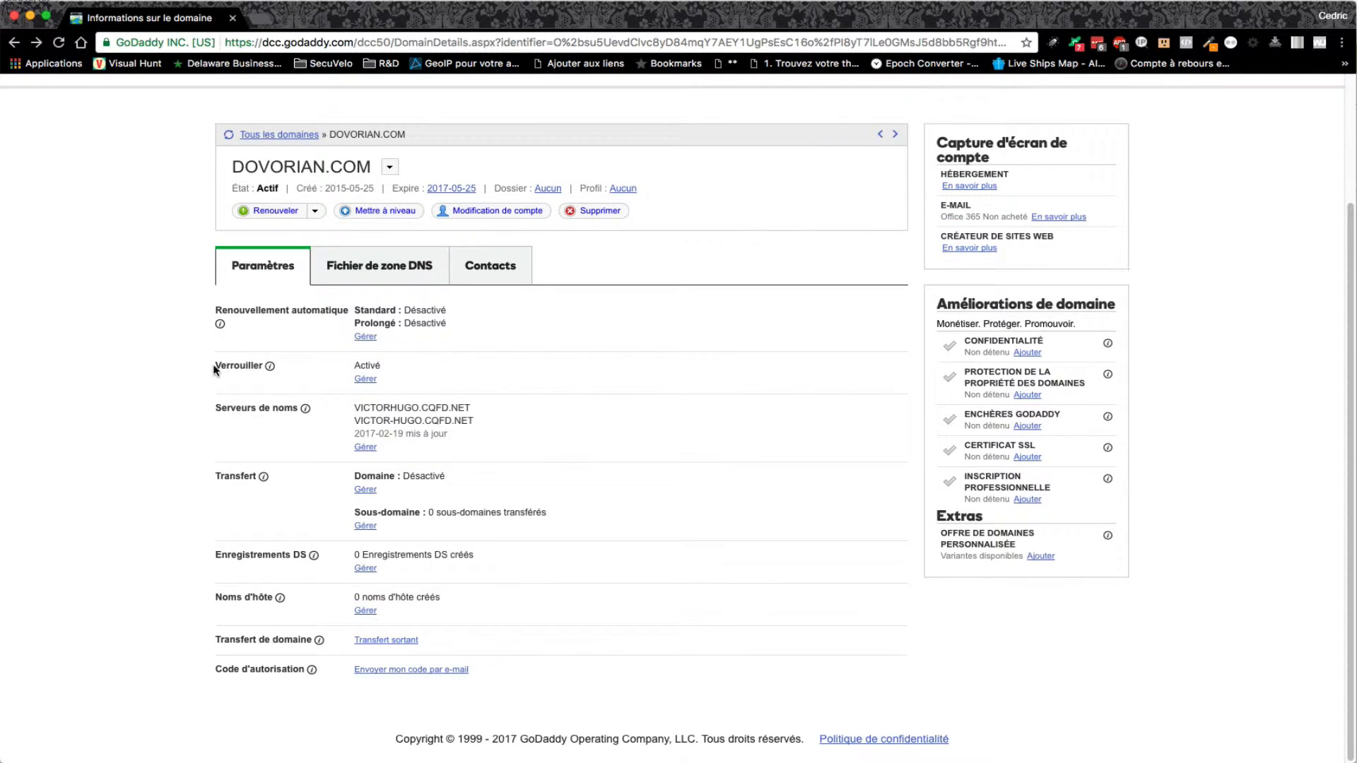
{"action": "left_click_drag", "start_coordinate": [215, 364], "coordinate": [266, 369]}
{"action": "left_click", "coordinate": [376, 366]}
{"action": "left_click", "coordinate": [367, 379]}
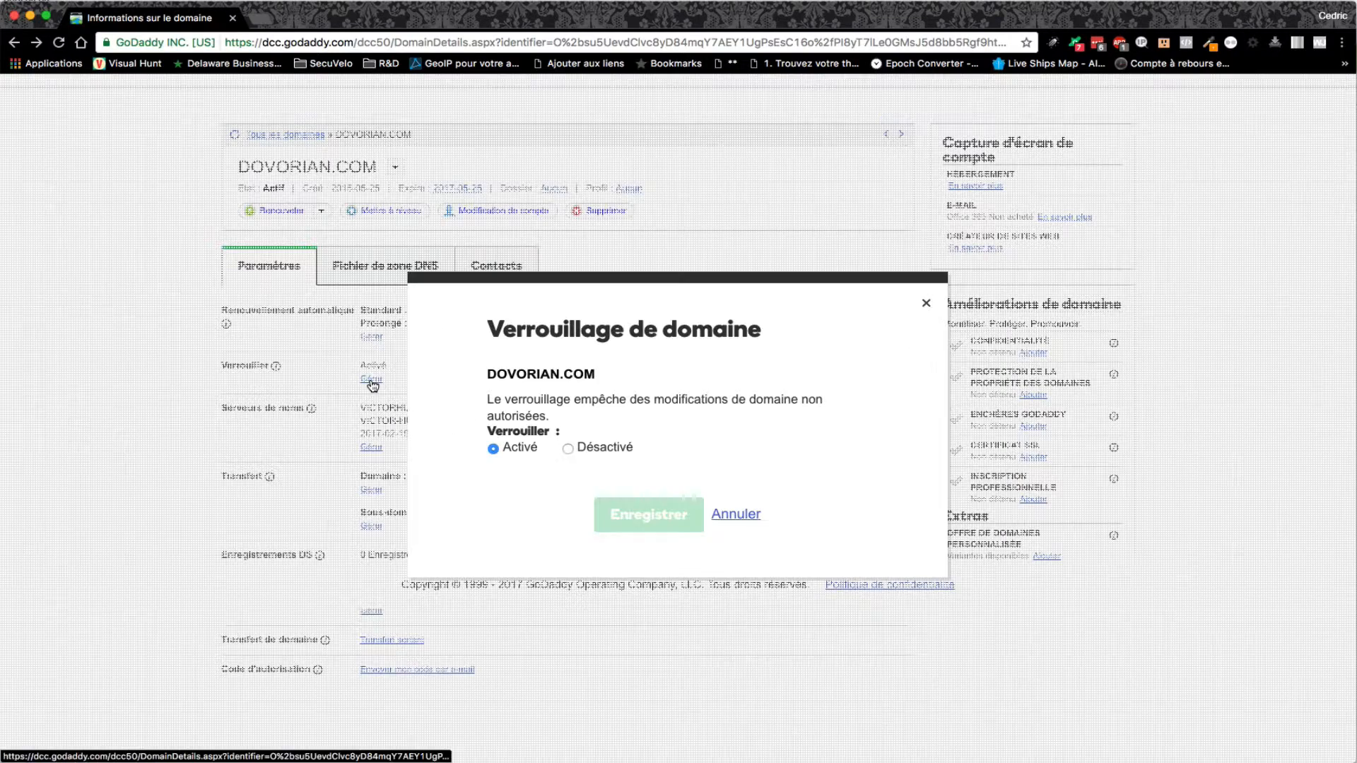
{"action": "left_click", "coordinate": [568, 449]}
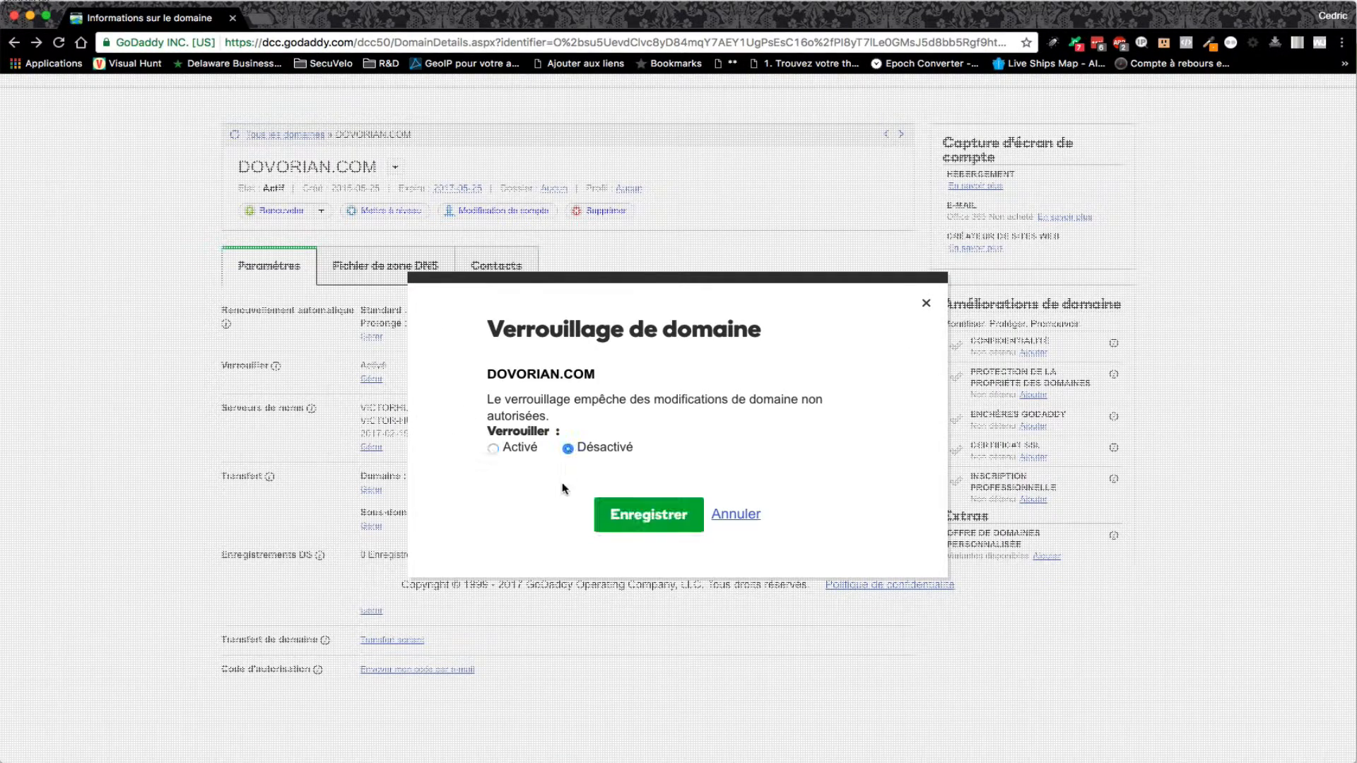
{"action": "left_click", "coordinate": [631, 521]}
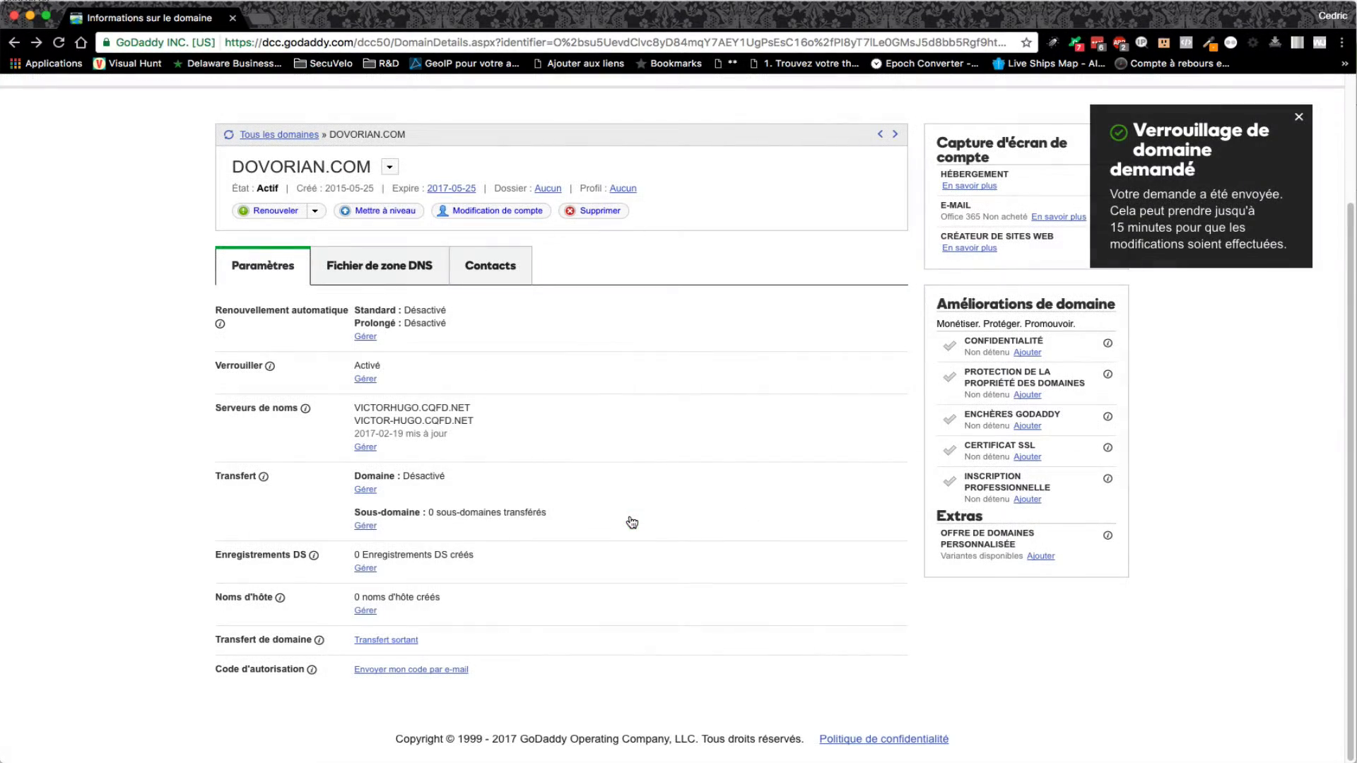
{"action": "left_click", "coordinate": [1299, 118]}
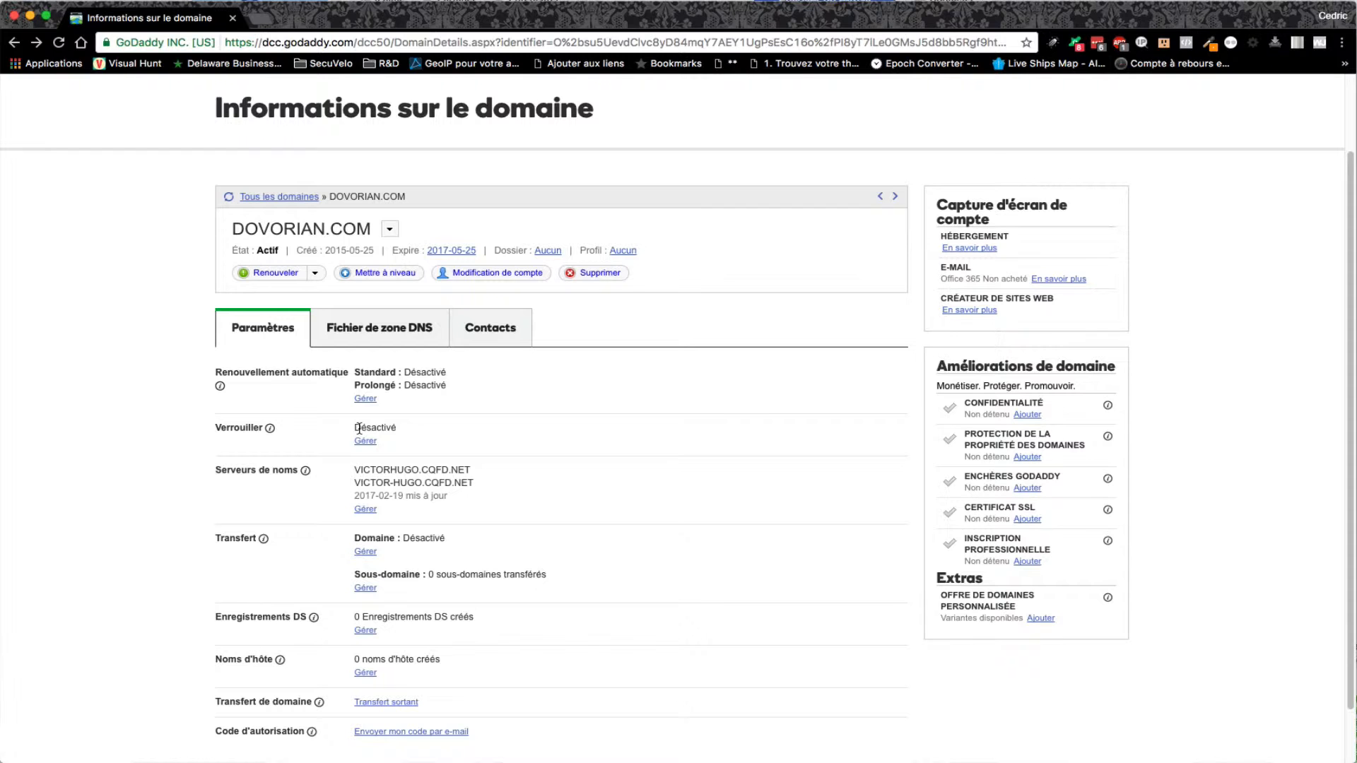
- Start the outgoing transfer (Transfert sortant) of DOVORIAN.COM from its settings
{"action": "scroll", "coordinate": [359, 429], "scroll_direction": "down", "scroll_amount": 2}
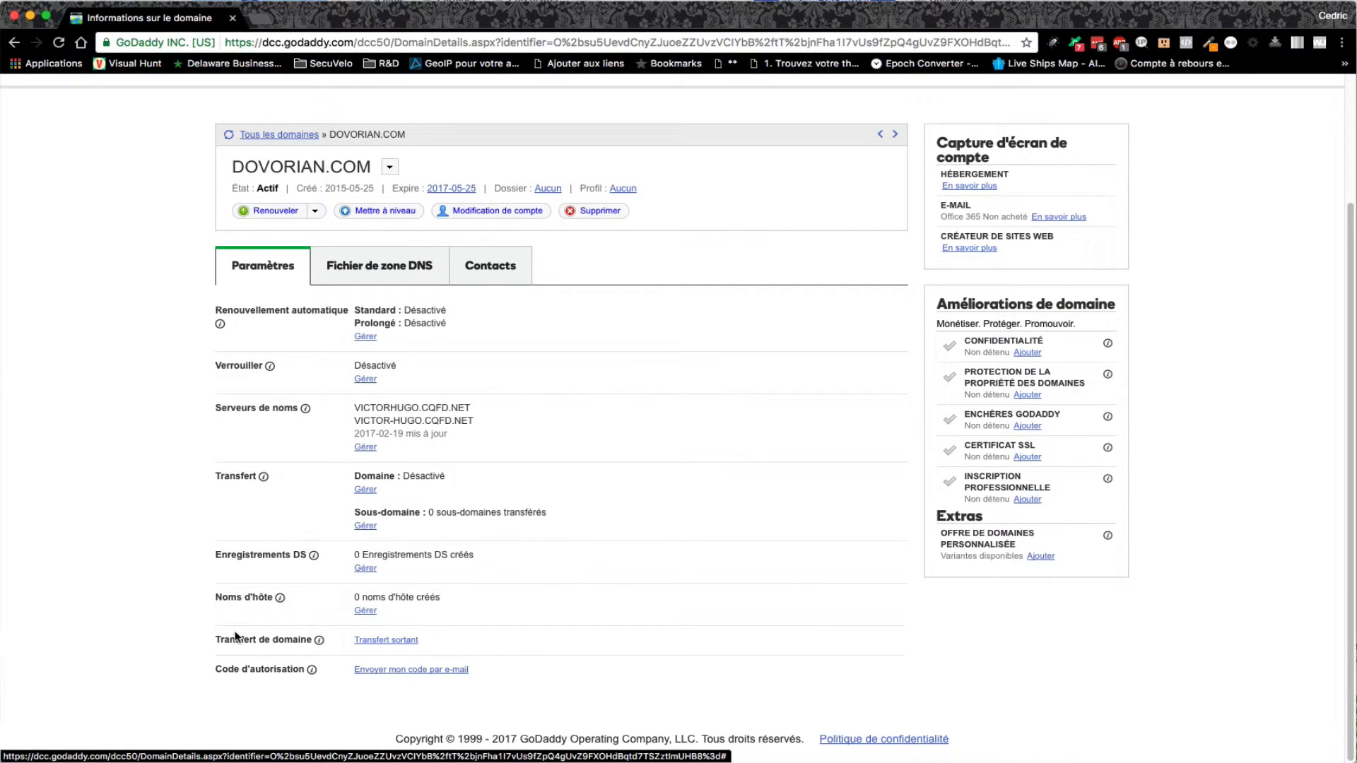
{"action": "left_click", "coordinate": [389, 642]}
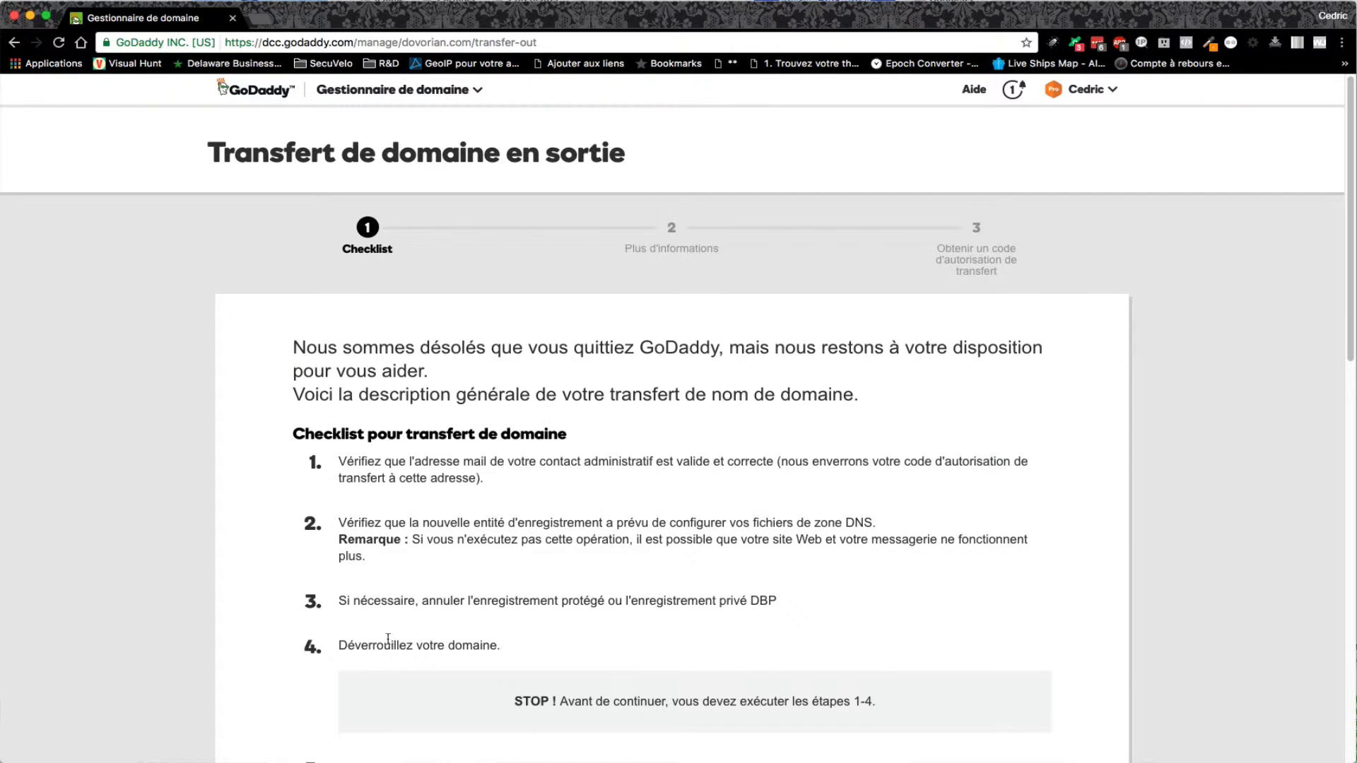
- Read the domain transfer checklist, covering the administrative e-mail, DNS zone files, private registration, unlocking and transfer authorization
{"action": "scroll", "coordinate": [587, 391], "scroll_direction": "down", "scroll_amount": 3}
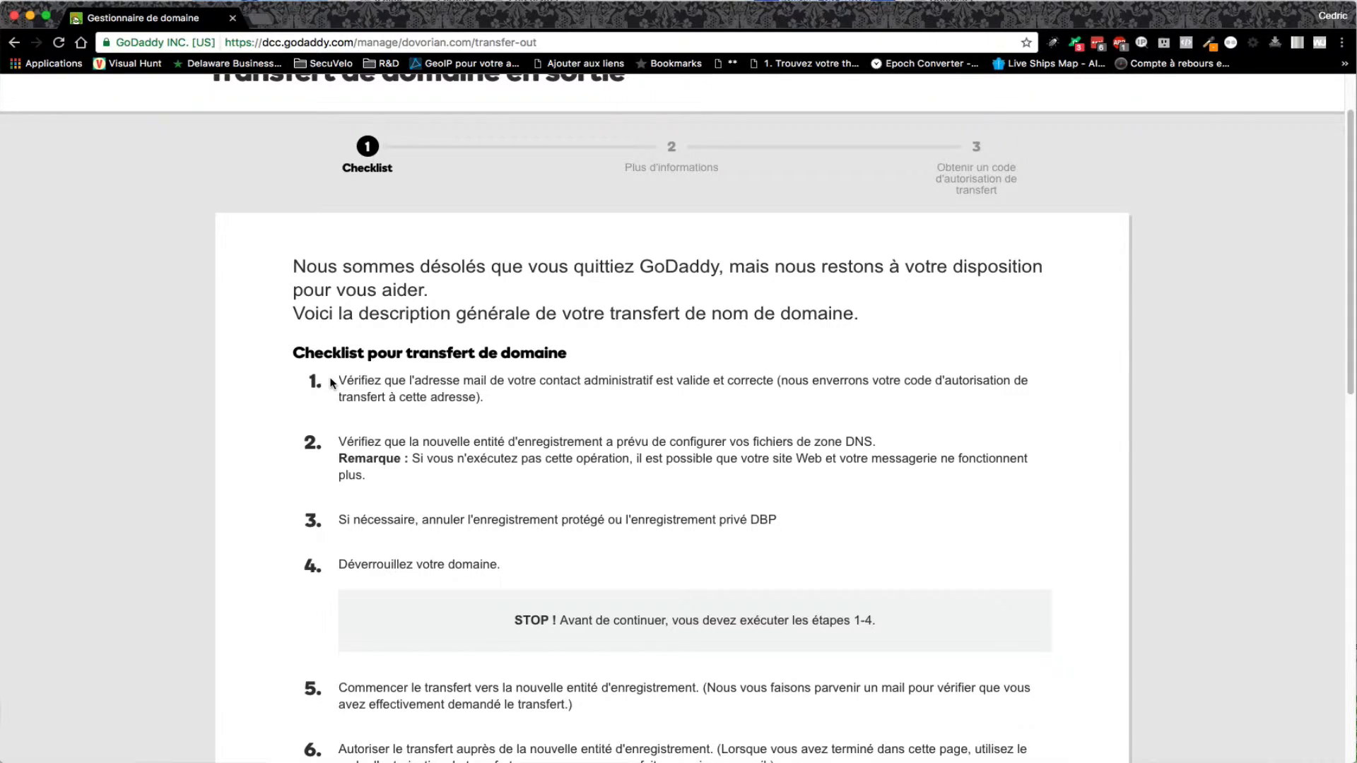
{"action": "left_click_drag", "start_coordinate": [330, 380], "coordinate": [680, 384]}
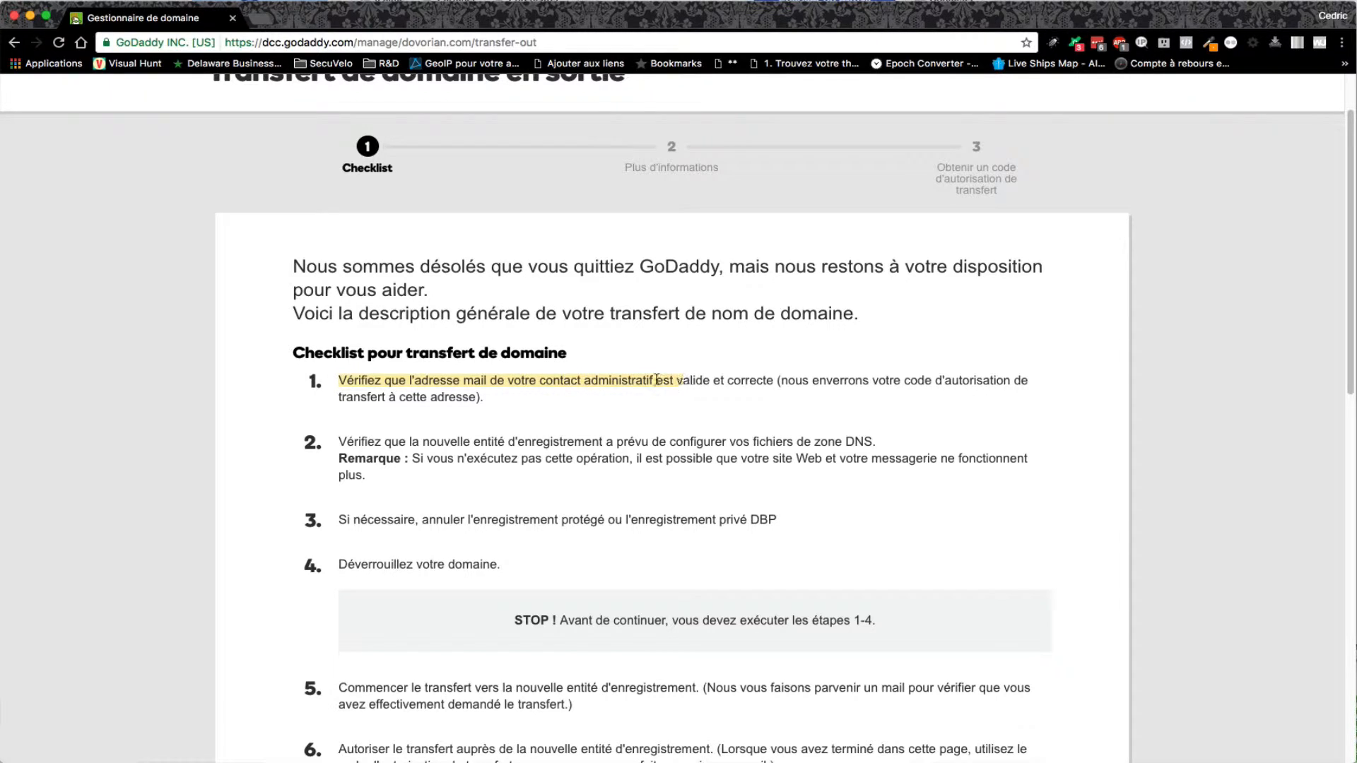
{"action": "left_click", "coordinate": [657, 382]}
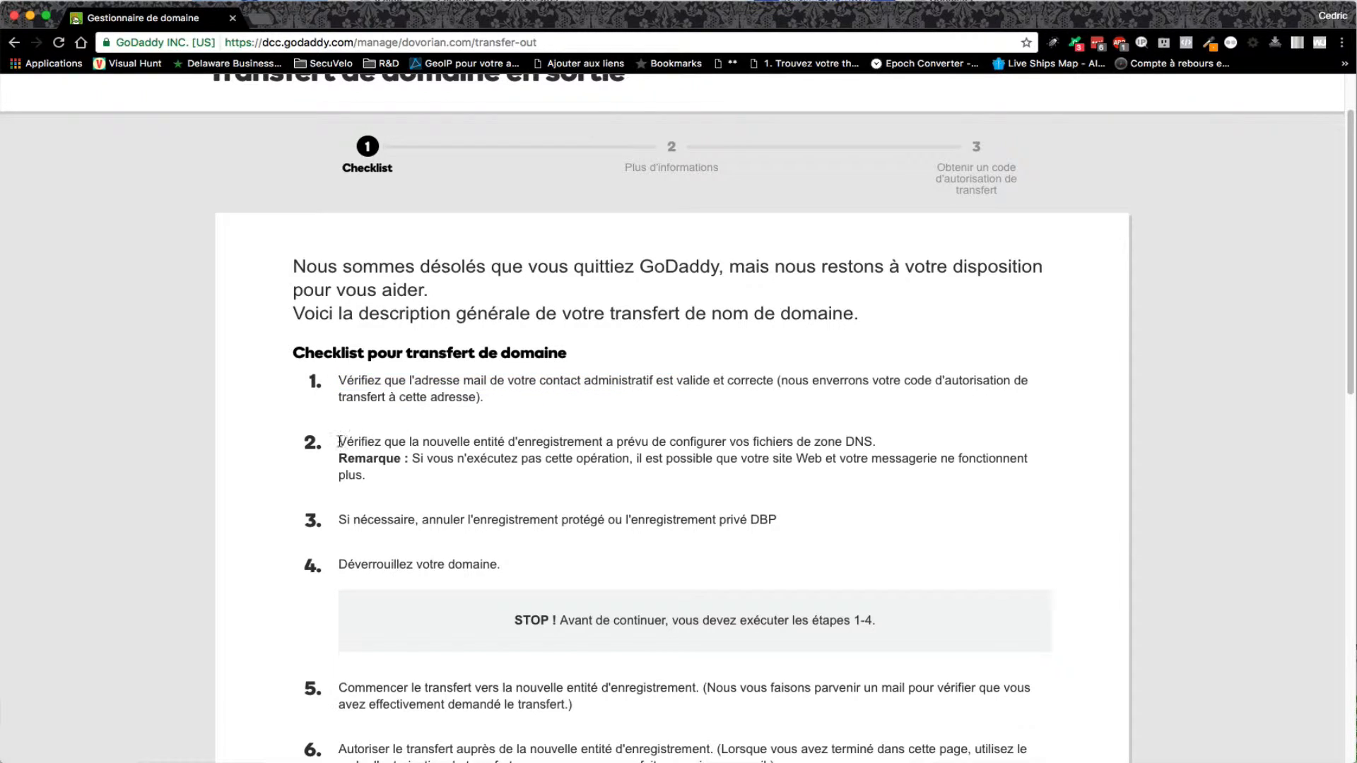
{"action": "left_click_drag", "start_coordinate": [339, 442], "coordinate": [877, 444]}
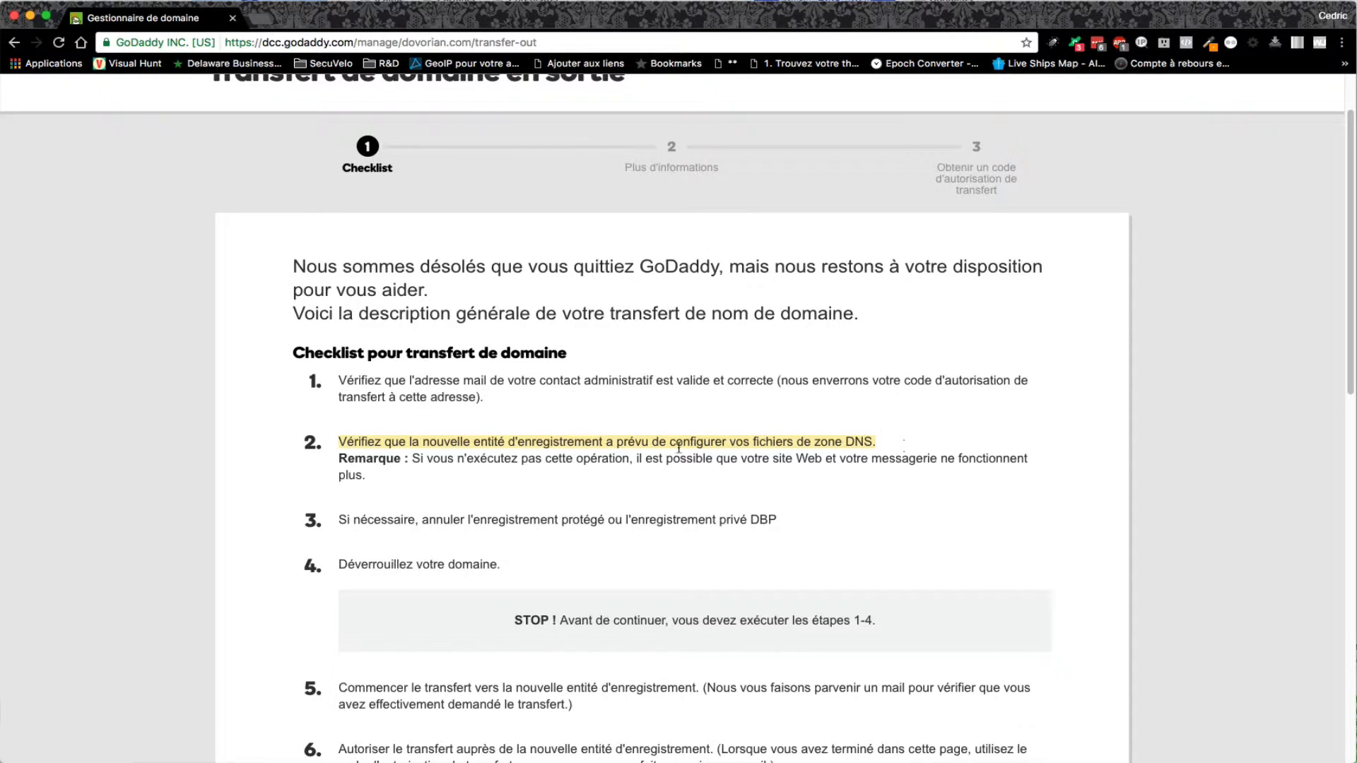
{"action": "left_click_drag", "start_coordinate": [344, 520], "coordinate": [473, 510]}
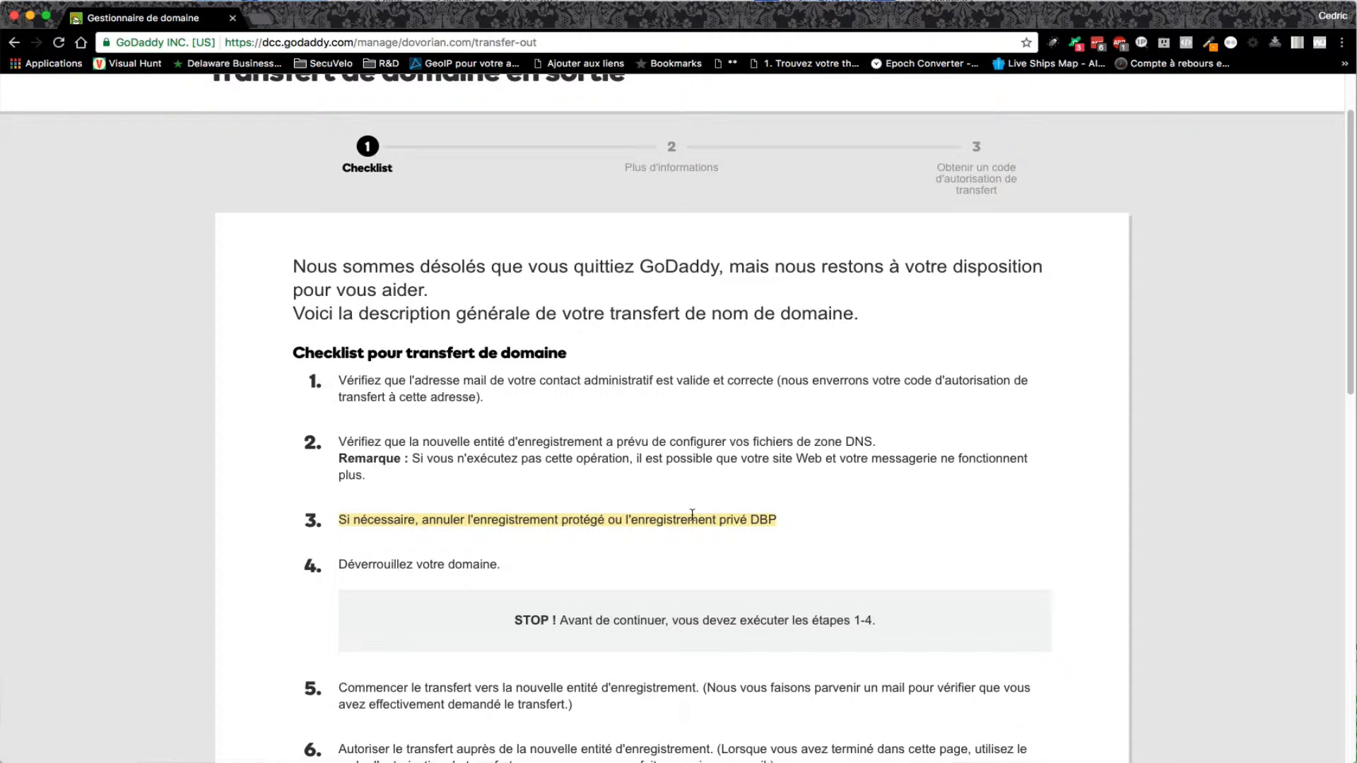
{"action": "left_click", "coordinate": [780, 517]}
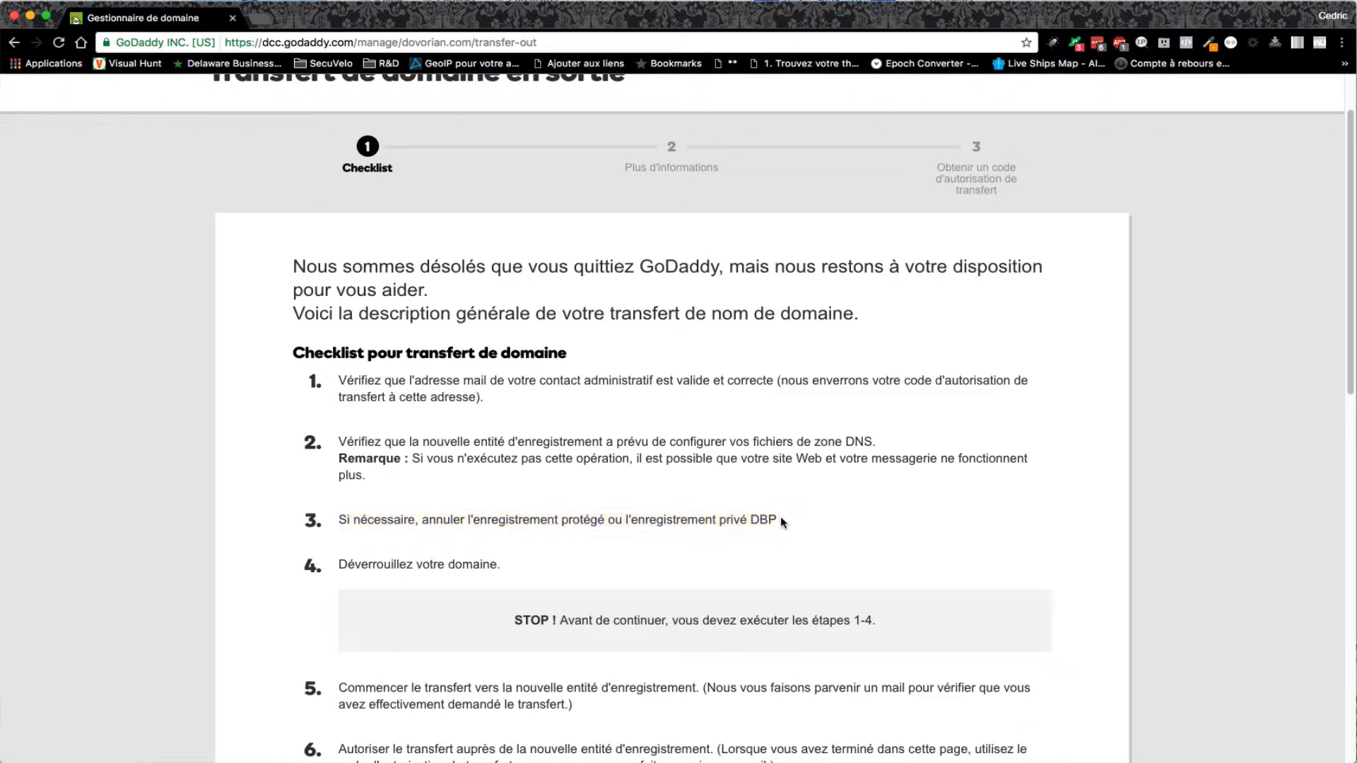
{"action": "scroll", "coordinate": [621, 533], "scroll_direction": "down", "scroll_amount": 2}
{"action": "scroll", "coordinate": [498, 523], "scroll_direction": "down", "scroll_amount": 3}
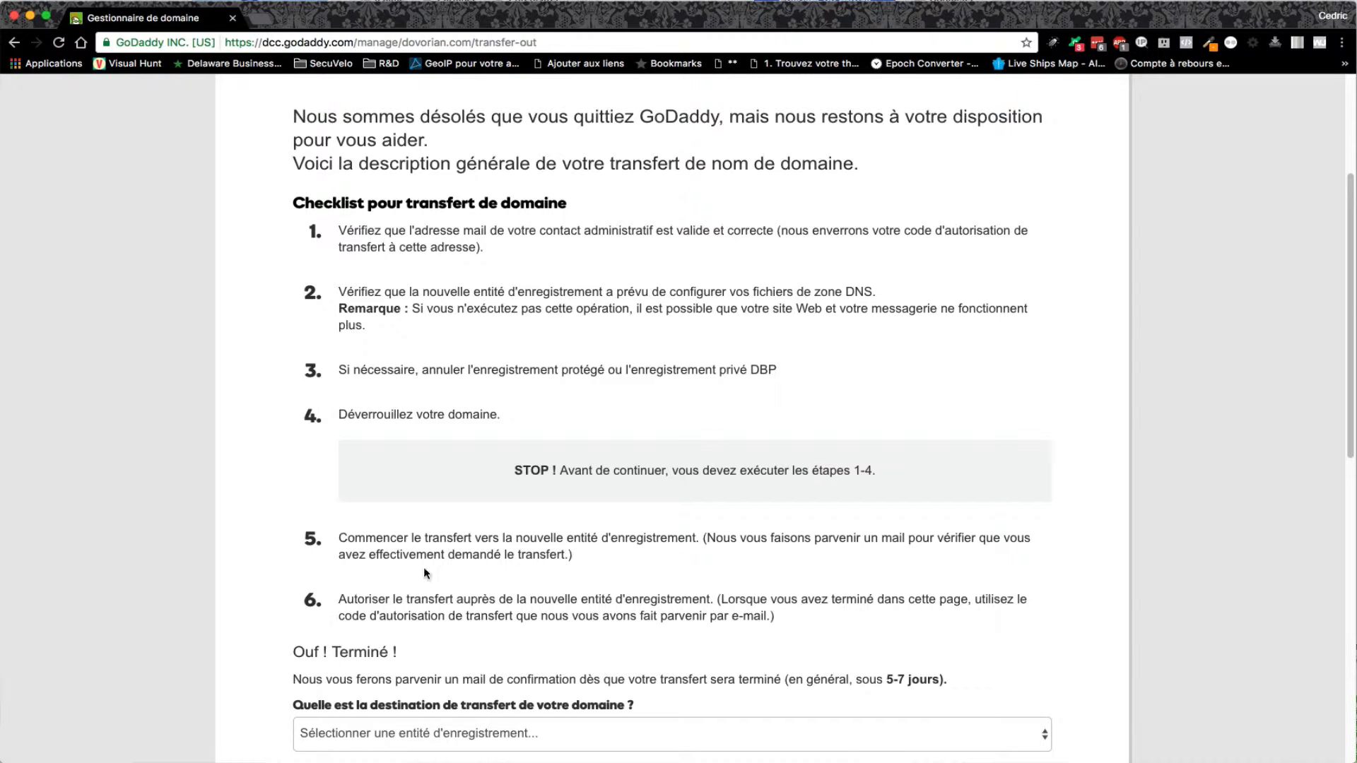
{"action": "scroll", "coordinate": [431, 580], "scroll_direction": "down", "scroll_amount": 3}
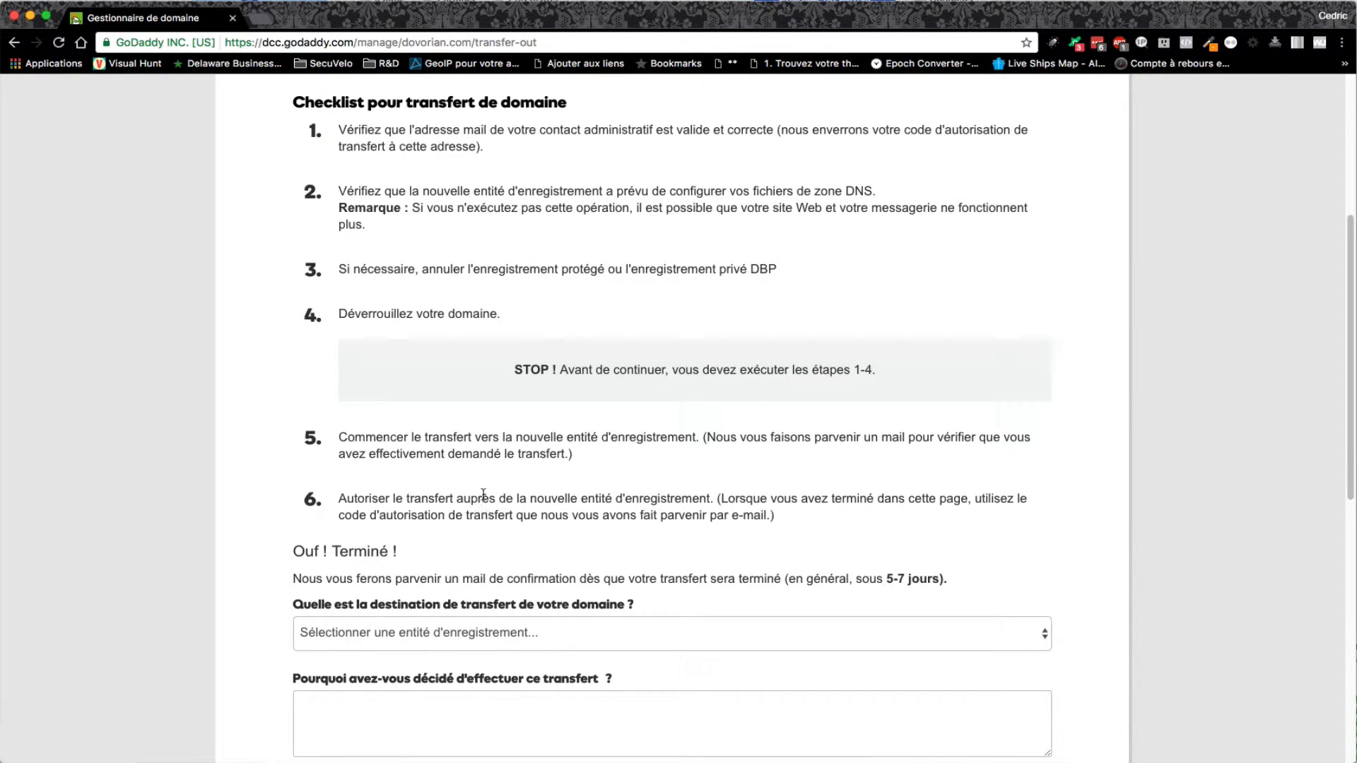
- Select eNom as the destination registrar for the domain transfer
{"action": "scroll", "coordinate": [638, 466], "scroll_direction": "down", "scroll_amount": 1}
{"action": "scroll", "coordinate": [638, 465], "scroll_direction": "down", "scroll_amount": 2}
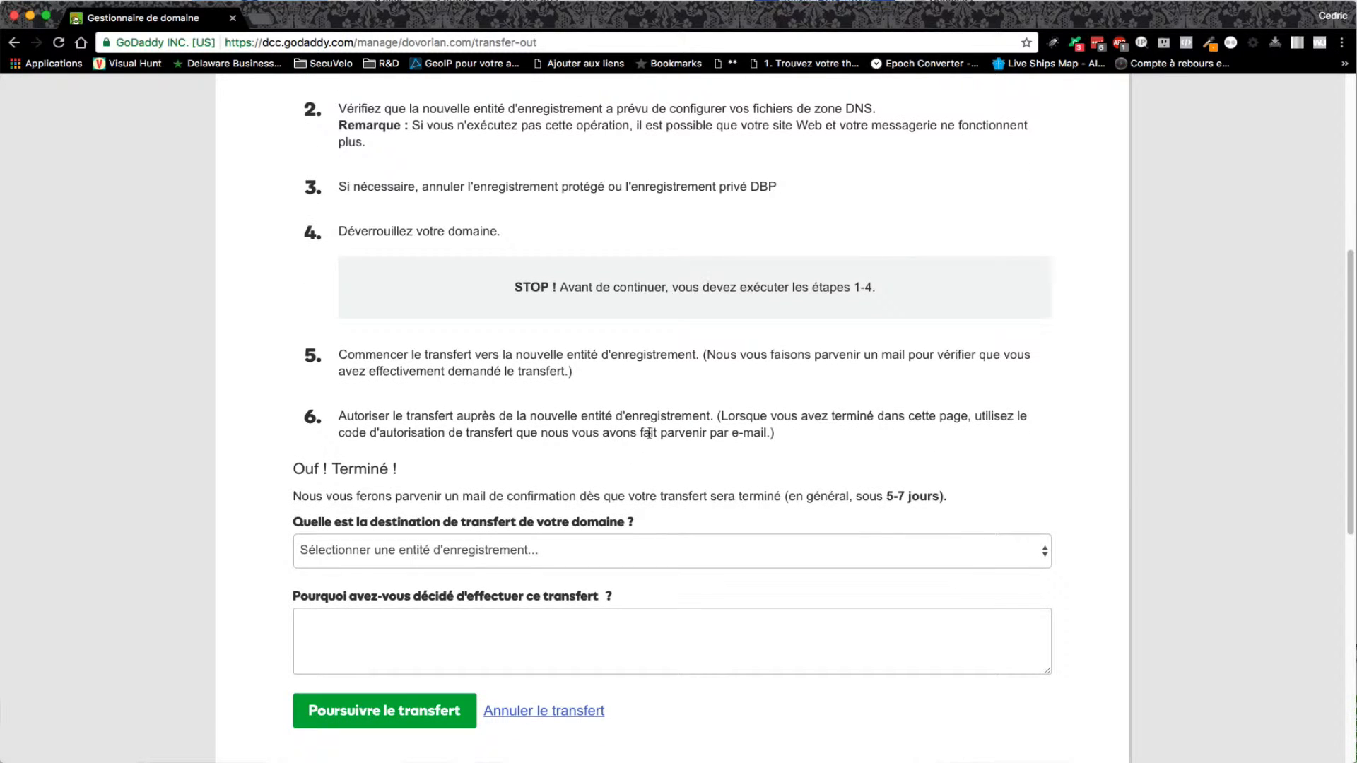
{"action": "left_click", "coordinate": [925, 551]}
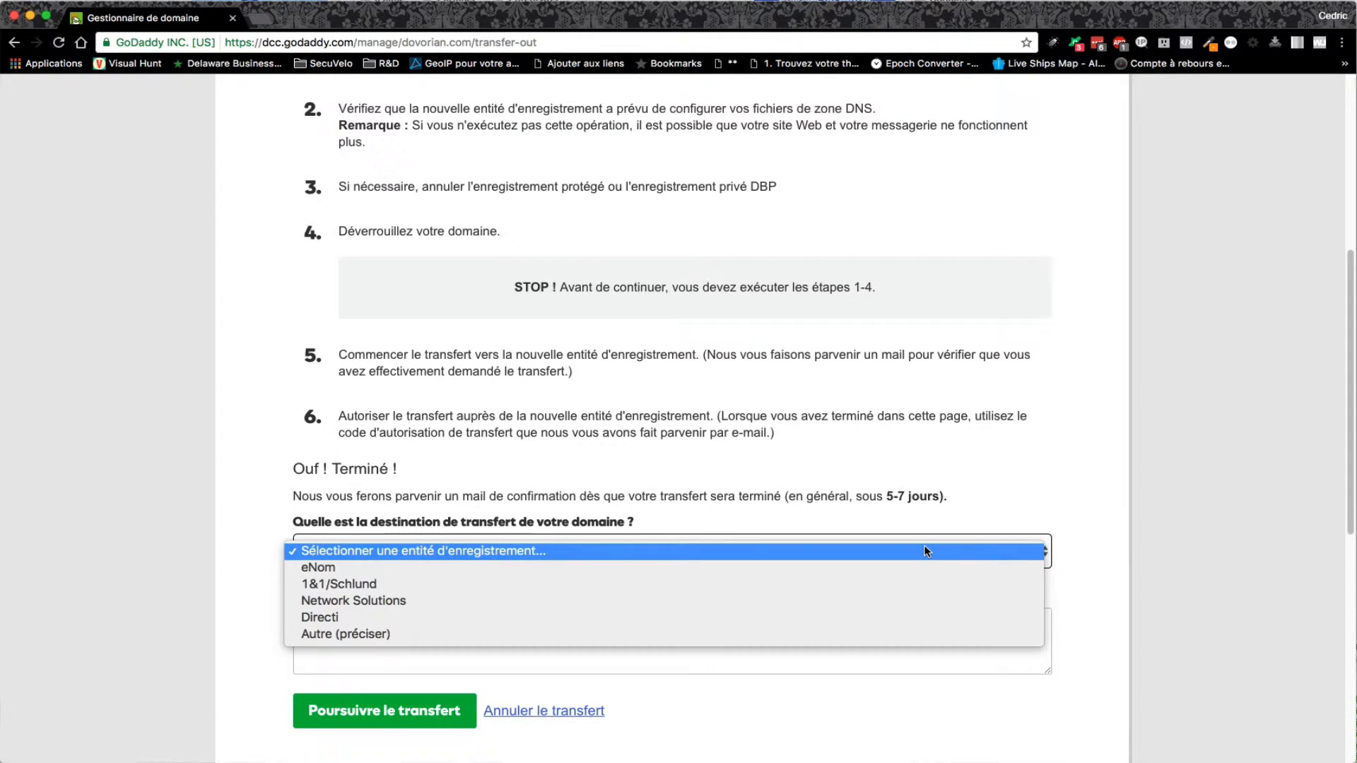
{"action": "left_click", "coordinate": [380, 569]}
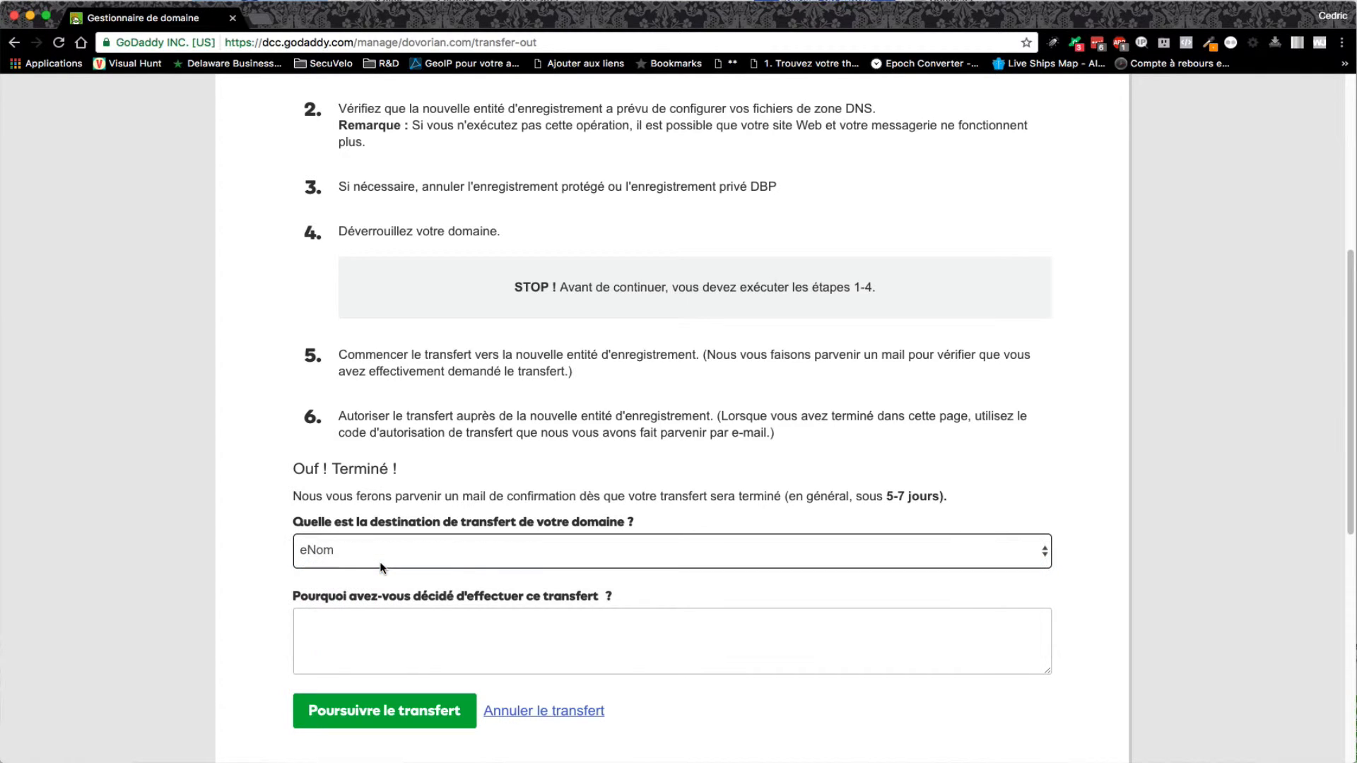
- Give "Facilité de gestion en groupant mes domaines." as the reason for the transfer and continue with the transfer
{"action": "left_click", "coordinate": [575, 620]}
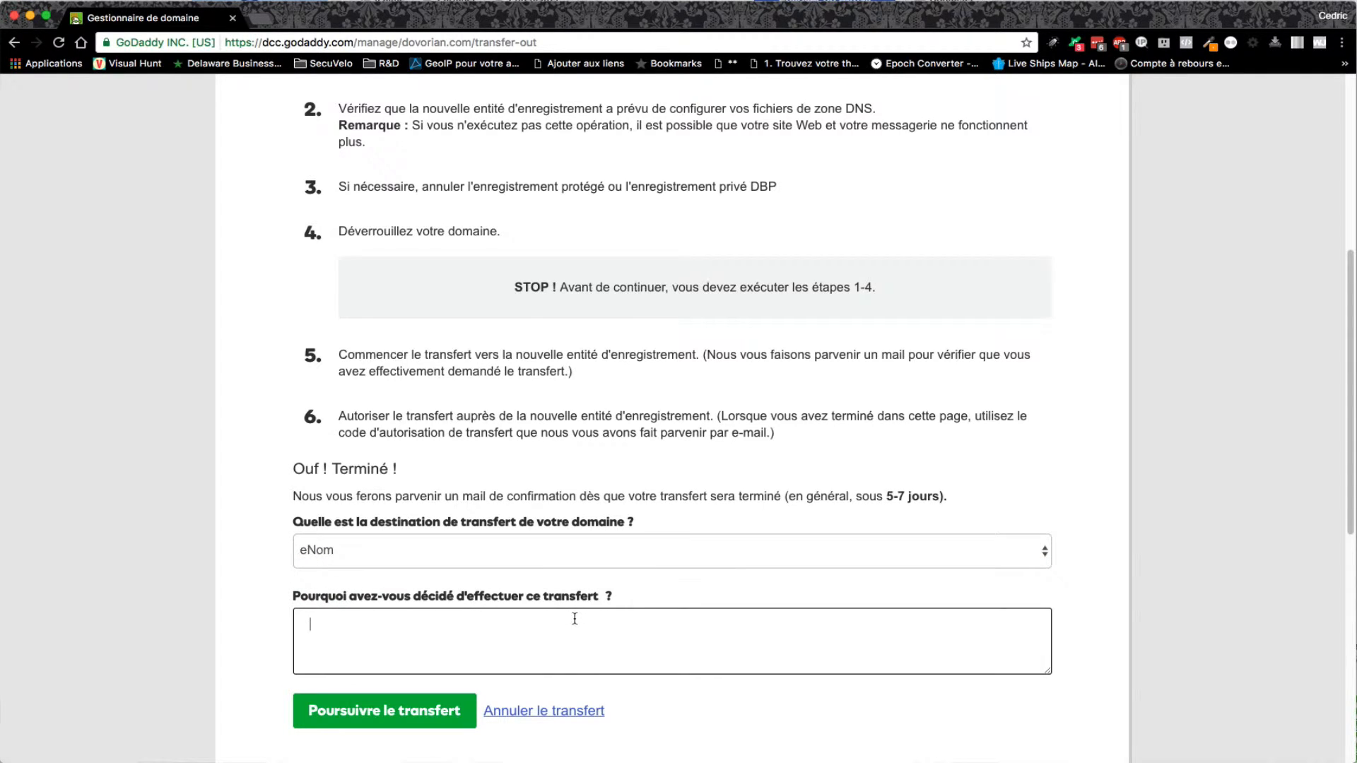
{"action": "type", "text": "Facilité de destion en groupant"}
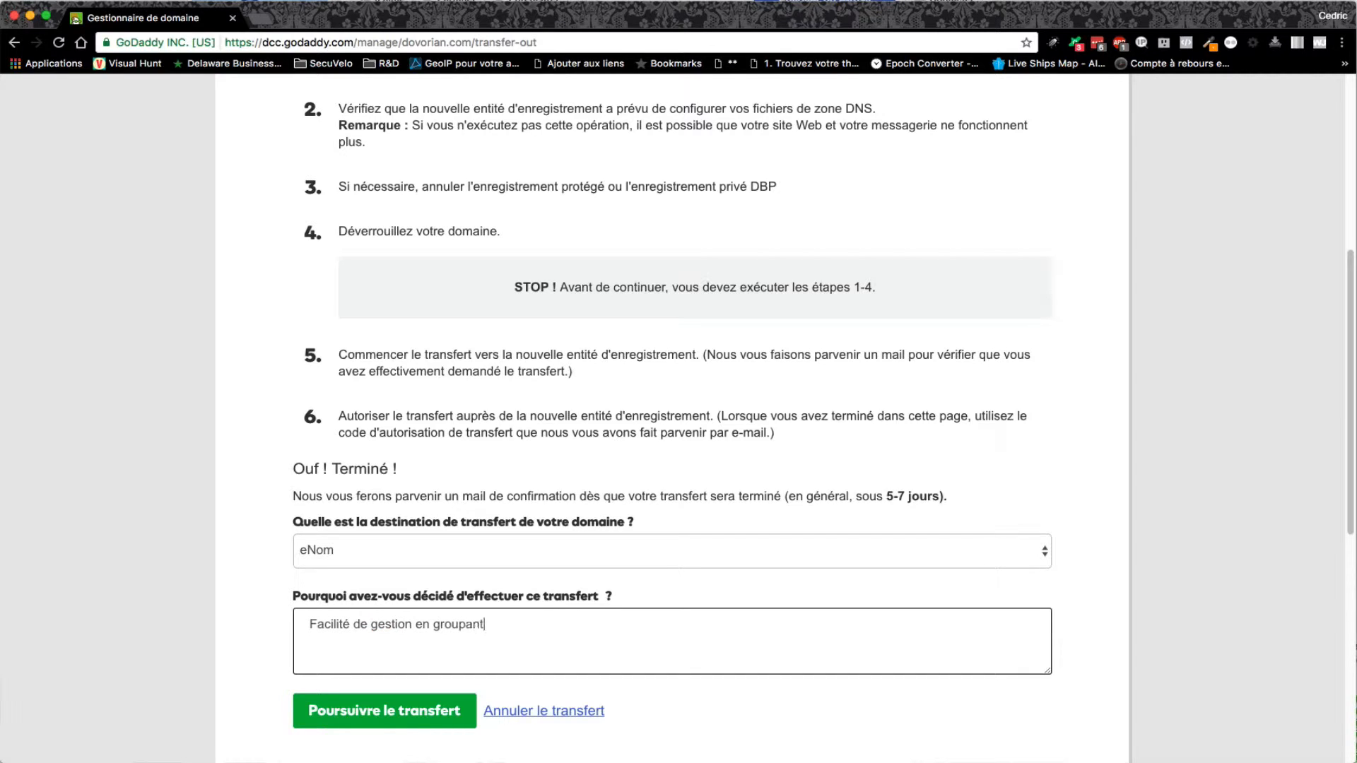
{"action": "type", "text": " mes domaines."}
{"action": "left_click", "coordinate": [444, 710]}
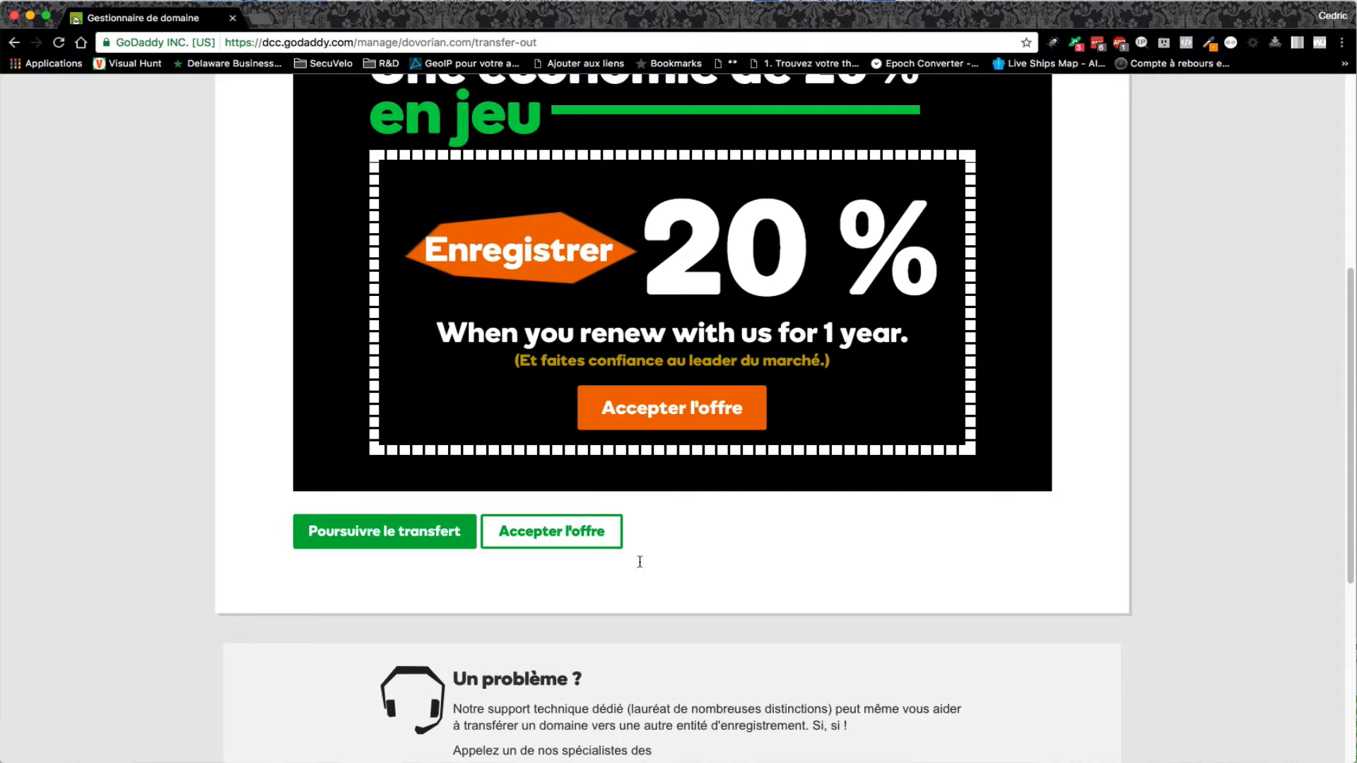
- Continue the transfer without accepting the 20 % renewal offer, and check which administrative e-mail address the authorization code goes to
{"action": "scroll", "coordinate": [1071, 424], "scroll_direction": "up", "scroll_amount": 1}
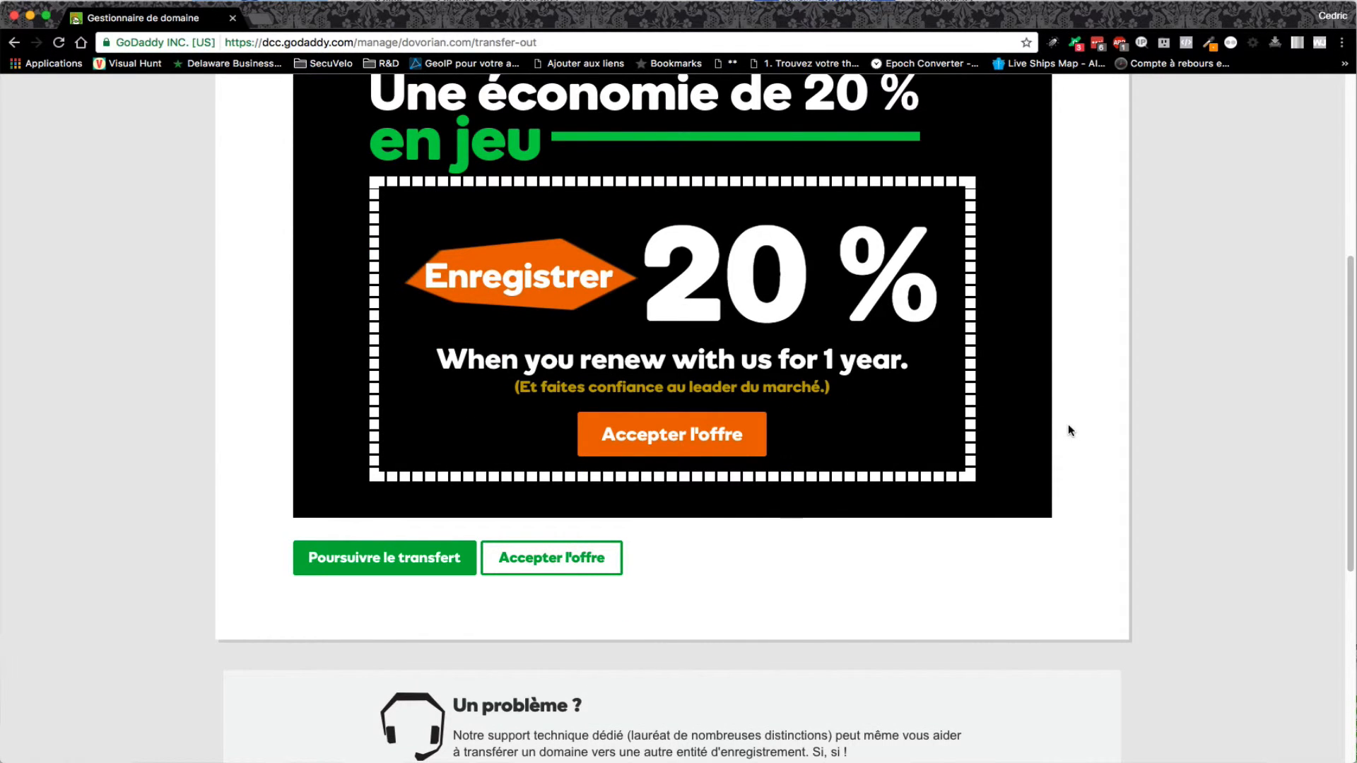
{"action": "scroll", "coordinate": [1068, 424], "scroll_direction": "down", "scroll_amount": 2}
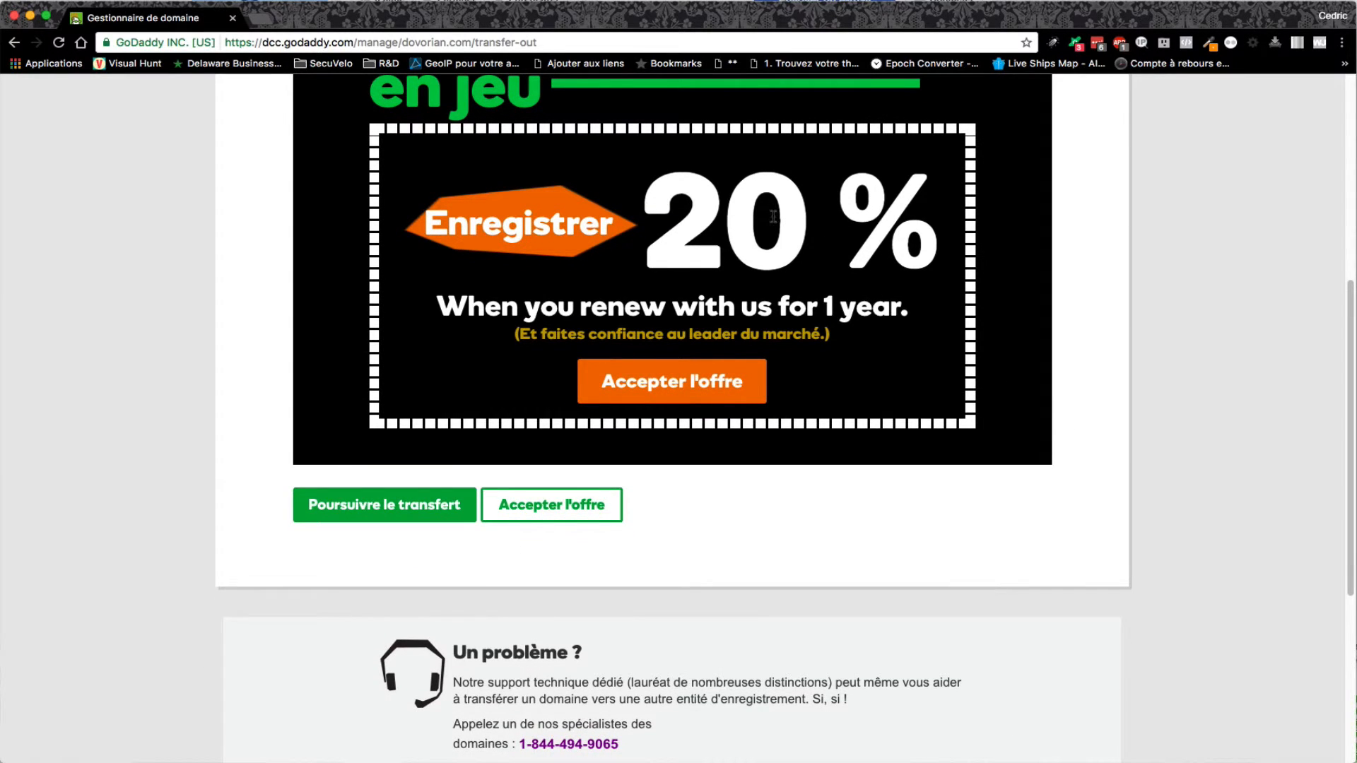
{"action": "left_click", "coordinate": [408, 507]}
{"action": "scroll", "coordinate": [1046, 315], "scroll_direction": "up", "scroll_amount": 2}
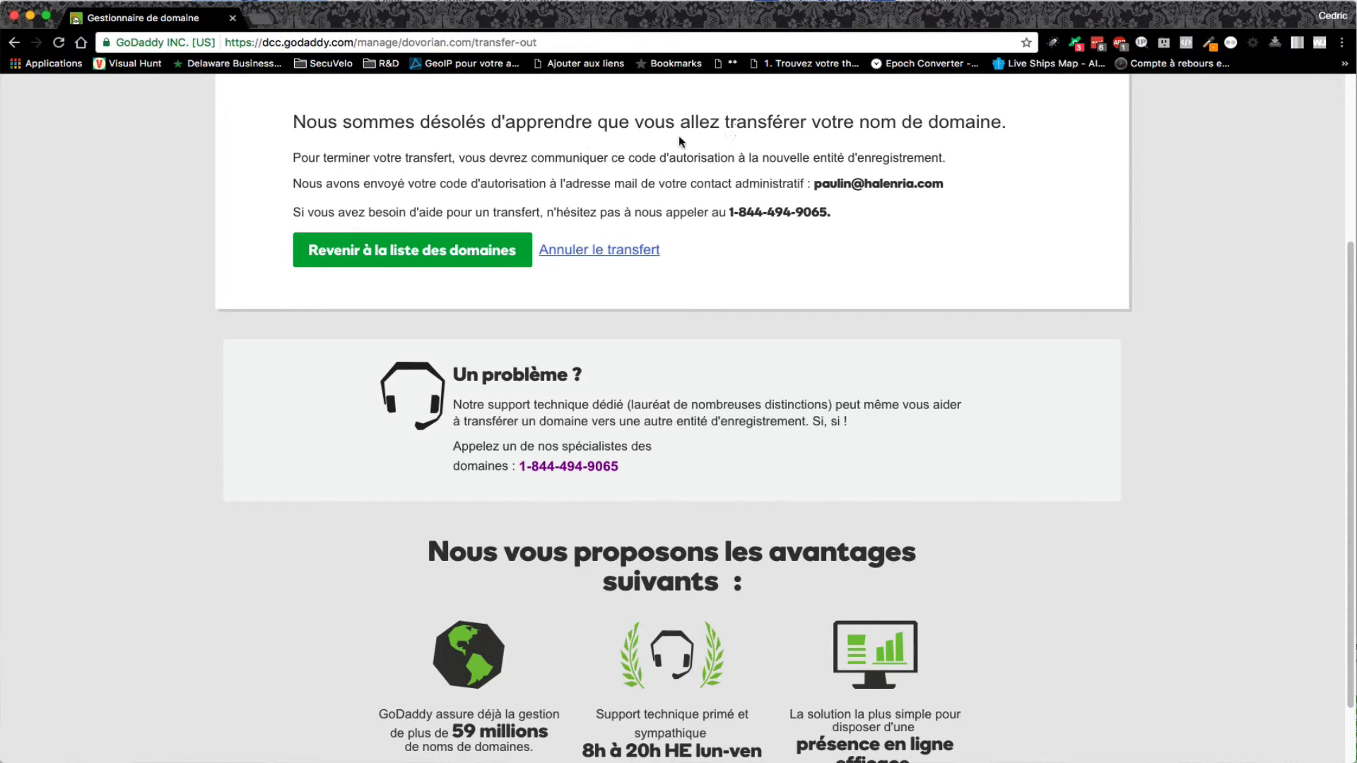
{"action": "left_click_drag", "start_coordinate": [339, 183], "coordinate": [948, 182]}
{"action": "left_click", "coordinate": [967, 183]}
- Switch to Gmail, open GoDaddy's "DOVORIAN.COM - Information You Requested" message and highlight the authorization code in it
{"action": "left_click", "coordinate": [262, 19]}
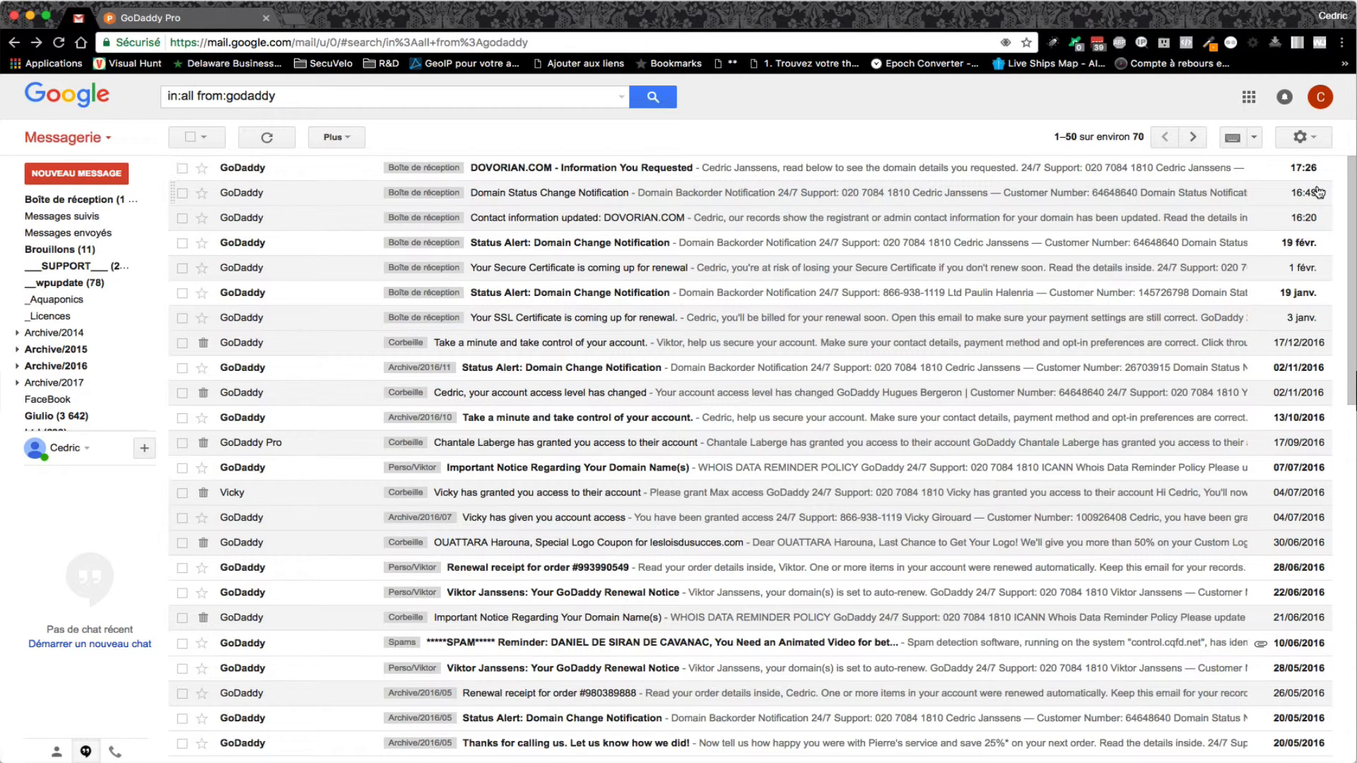
{"action": "left_click", "coordinate": [538, 171]}
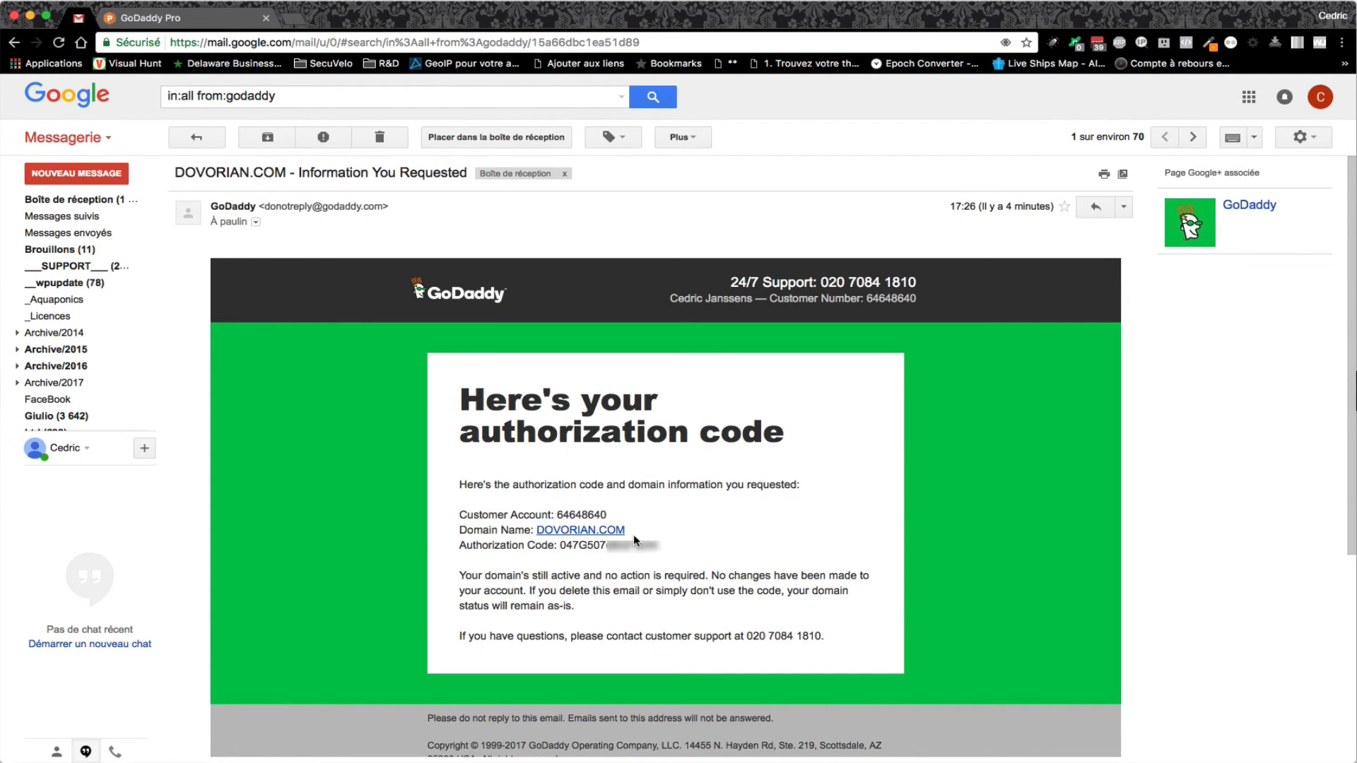
{"action": "left_click_drag", "start_coordinate": [560, 545], "coordinate": [678, 553]}
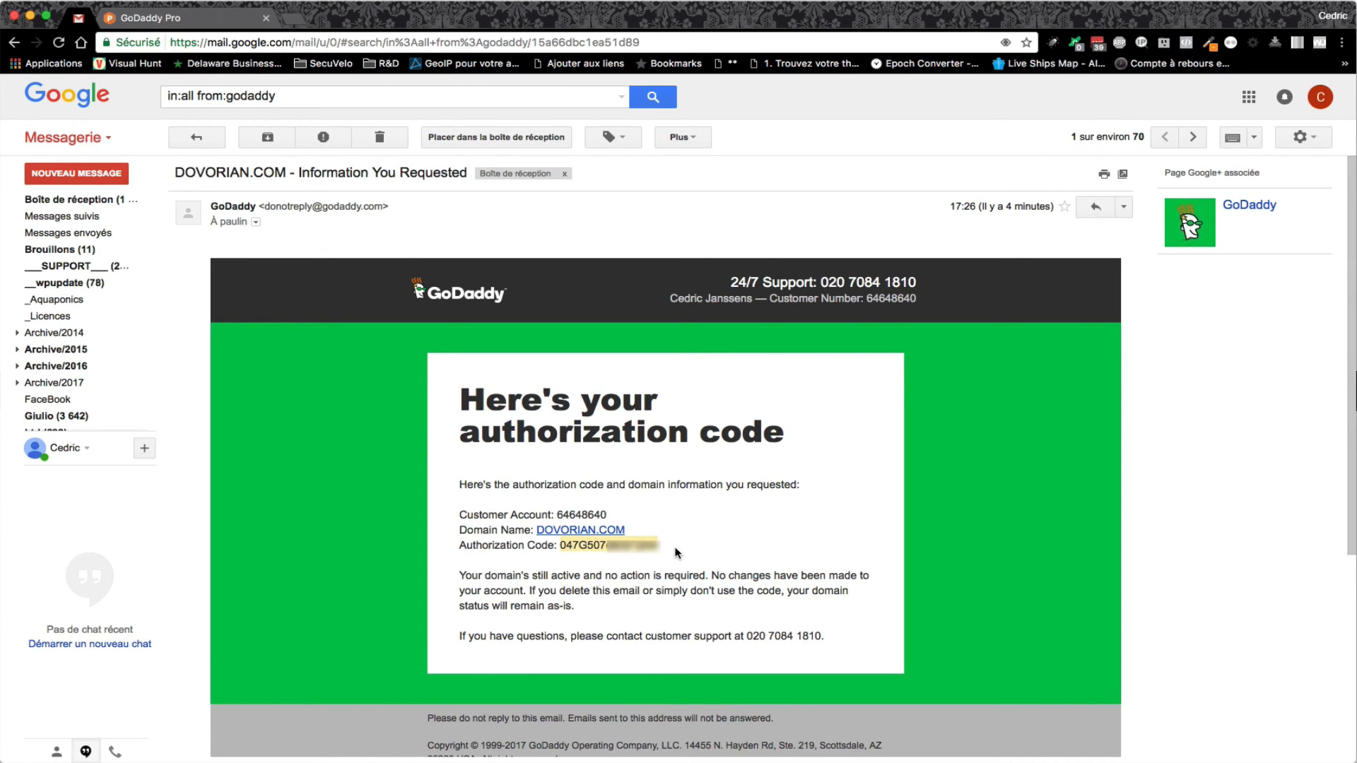